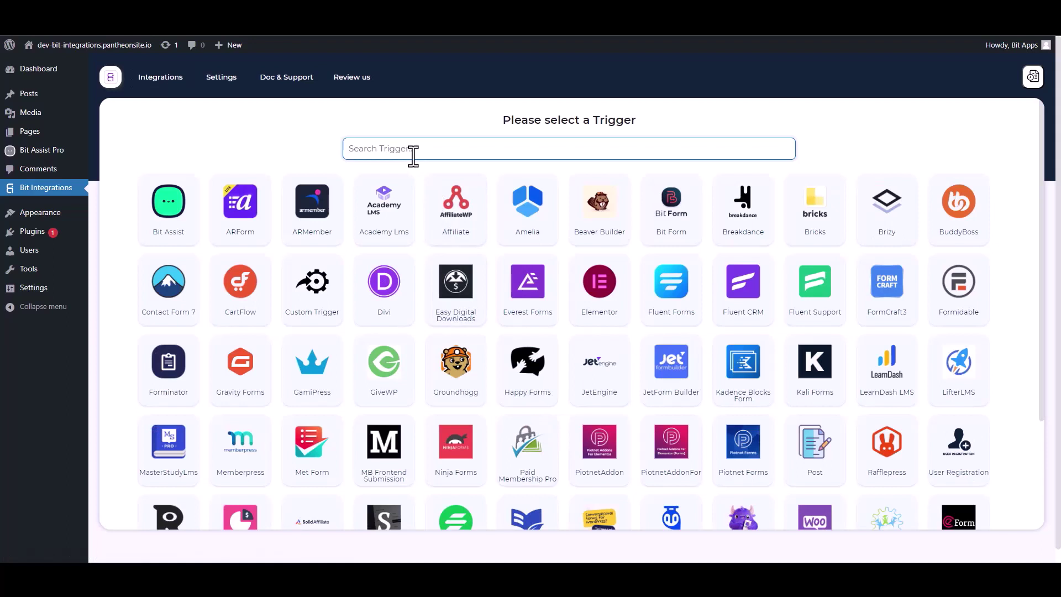
Choose Bit Assist as the trigger, copy its webhook URL, and start fetching incoming data
left_click(175, 219)
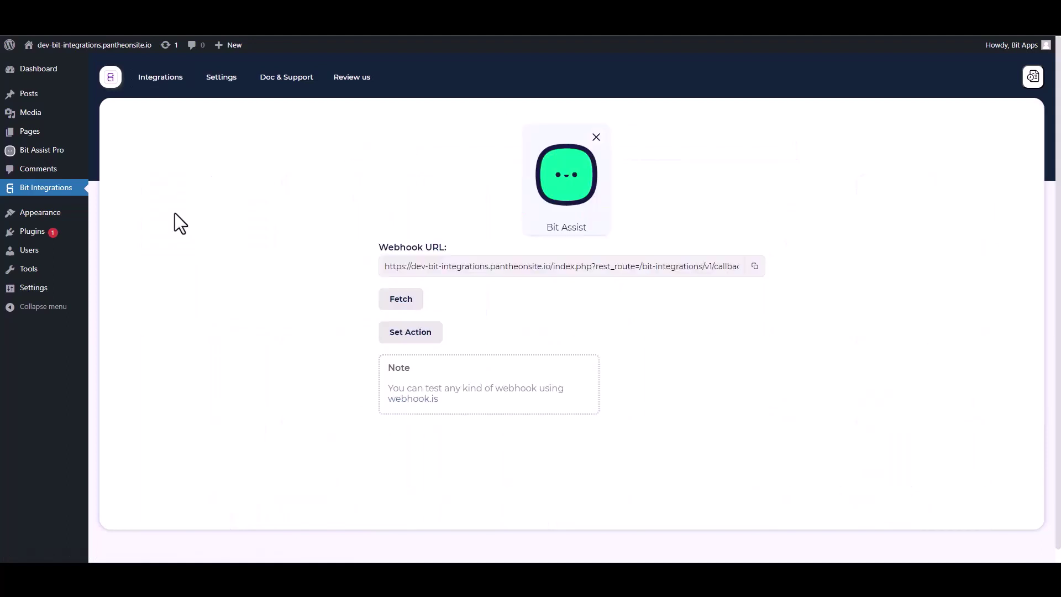
left_click(755, 267)
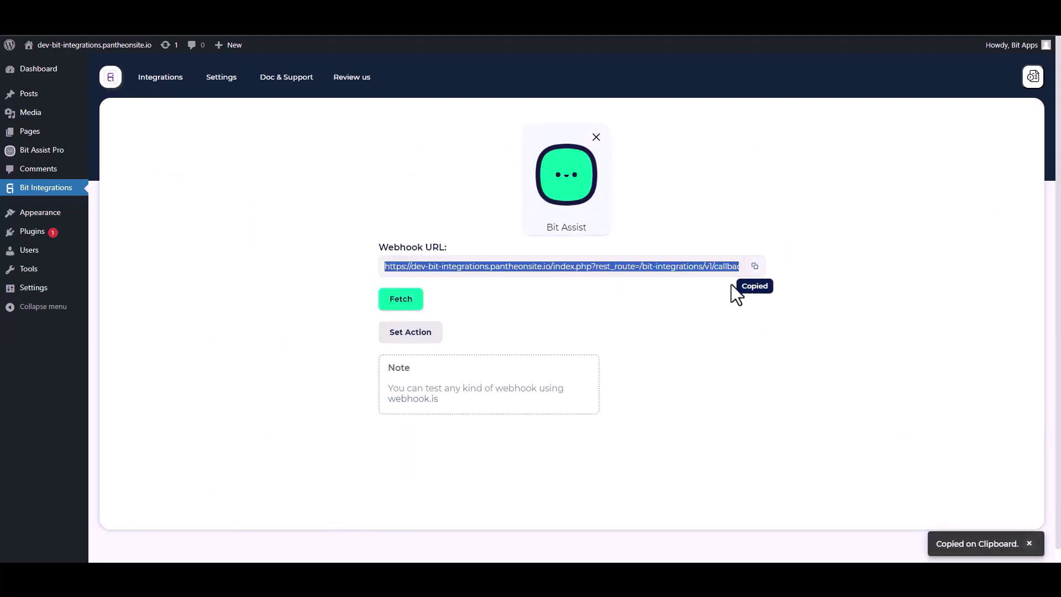
left_click(409, 302)
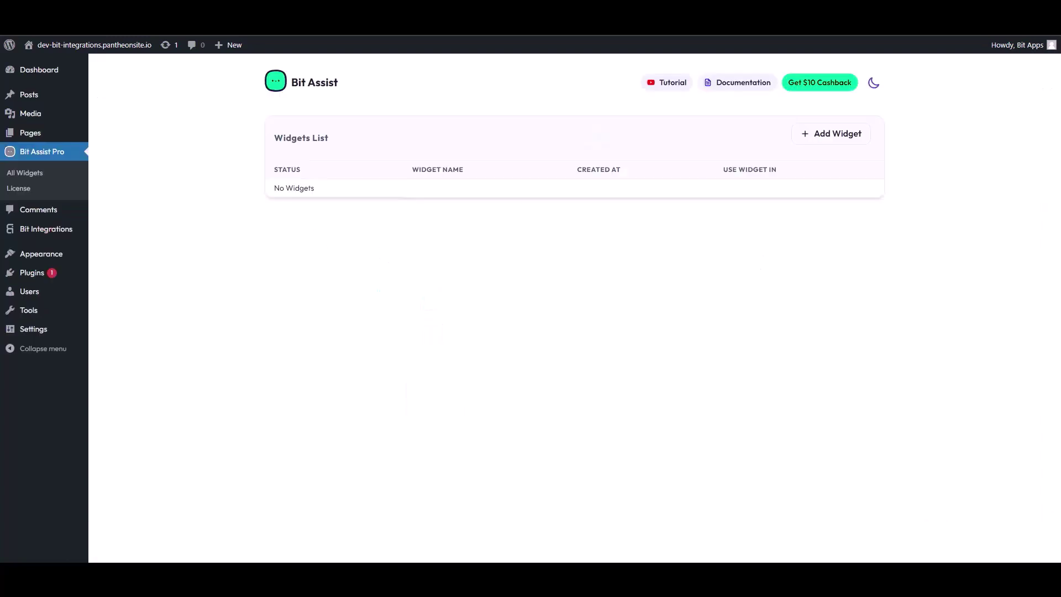
Create a new Bit Assist widget named 'Bit Integrations'
left_click(836, 137)
triple_click(444, 318)
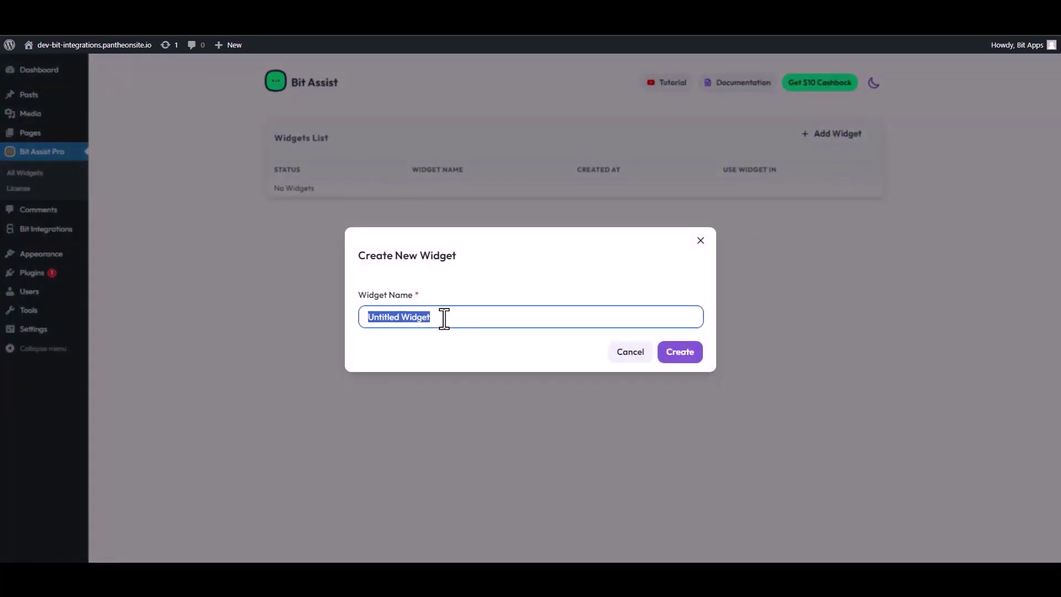
type("Bi")
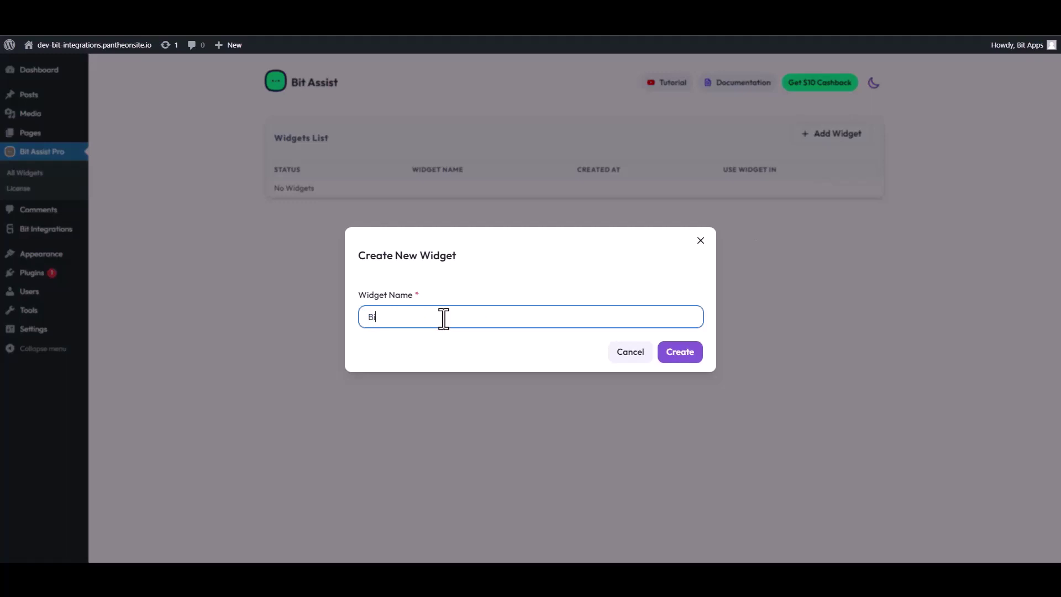
type("t Integrations")
left_click(688, 356)
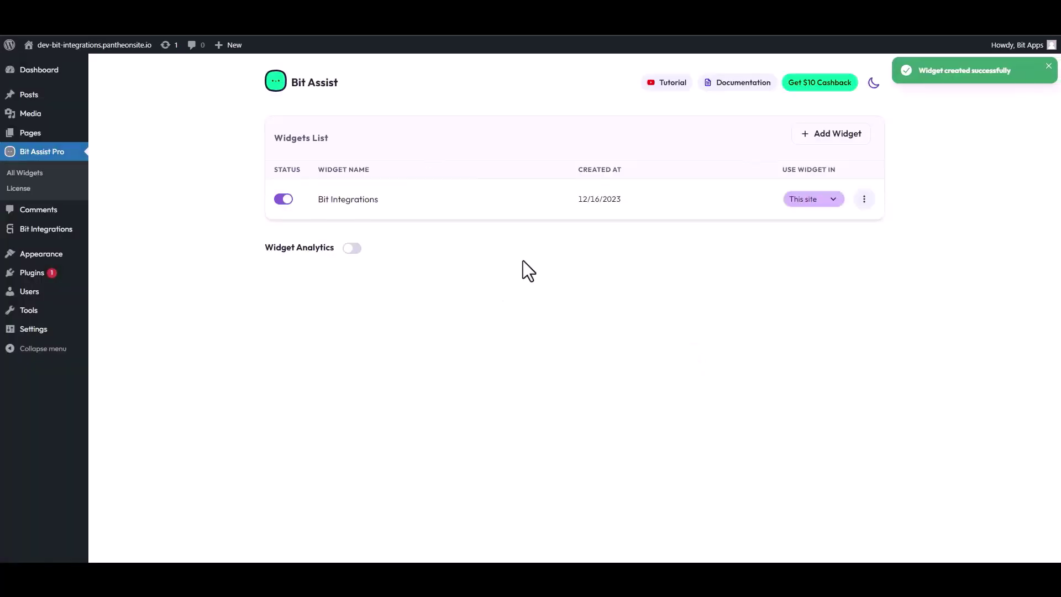
Edit the Bit Integrations widget and bring up the Create New Channel choices
left_click(864, 200)
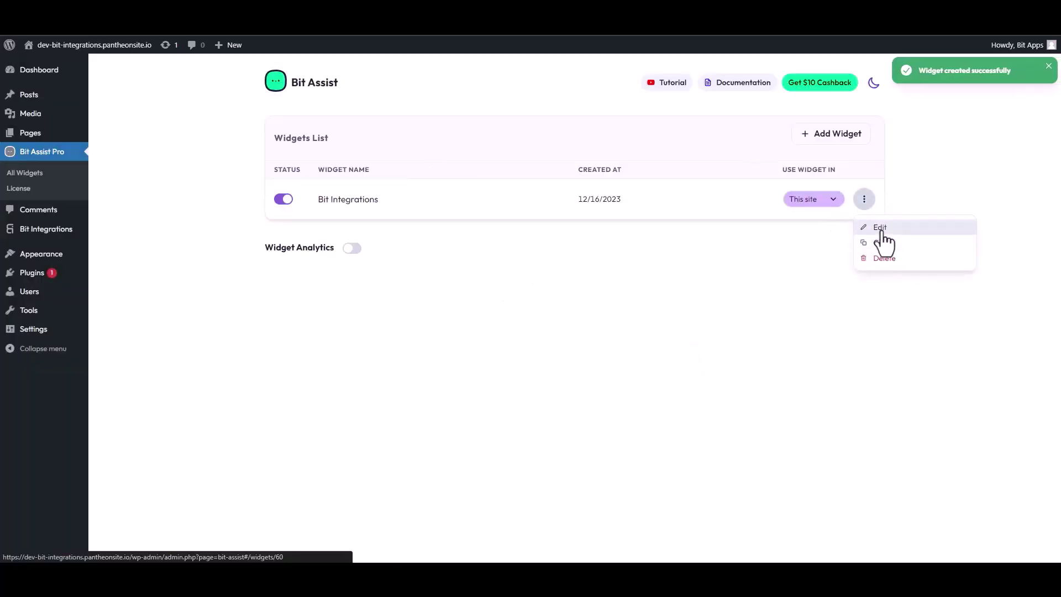
left_click(877, 228)
left_click(329, 182)
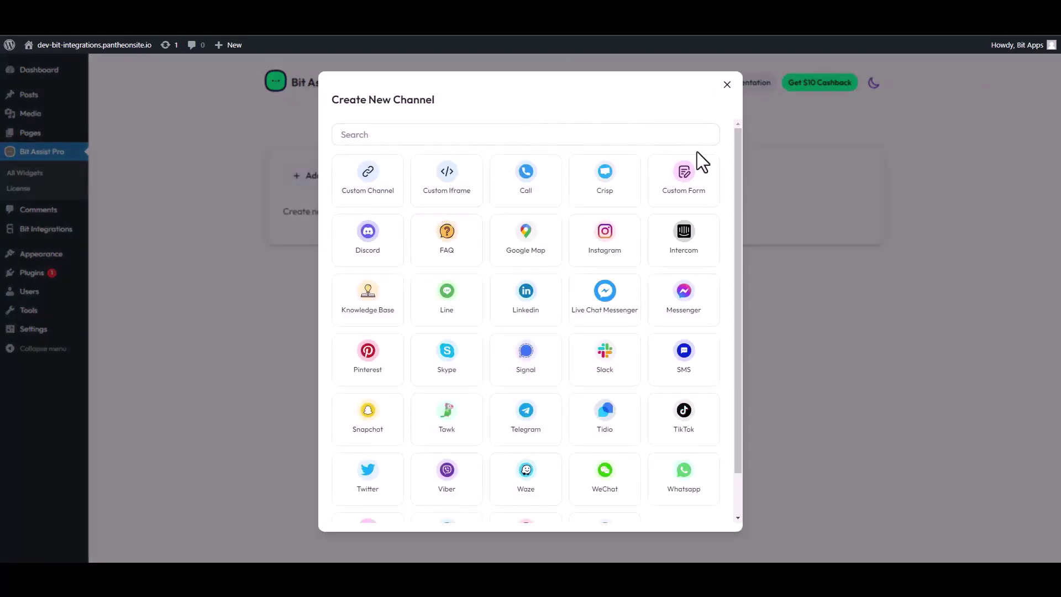
Choose Custom Form as the channel type and start retitling it
left_click(693, 187)
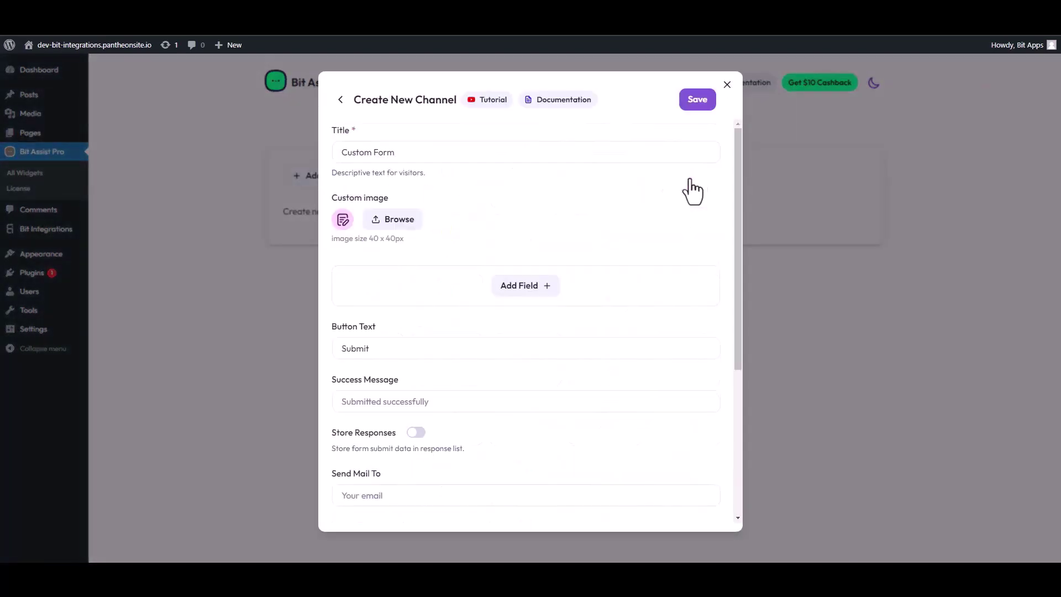
triple_click(397, 158)
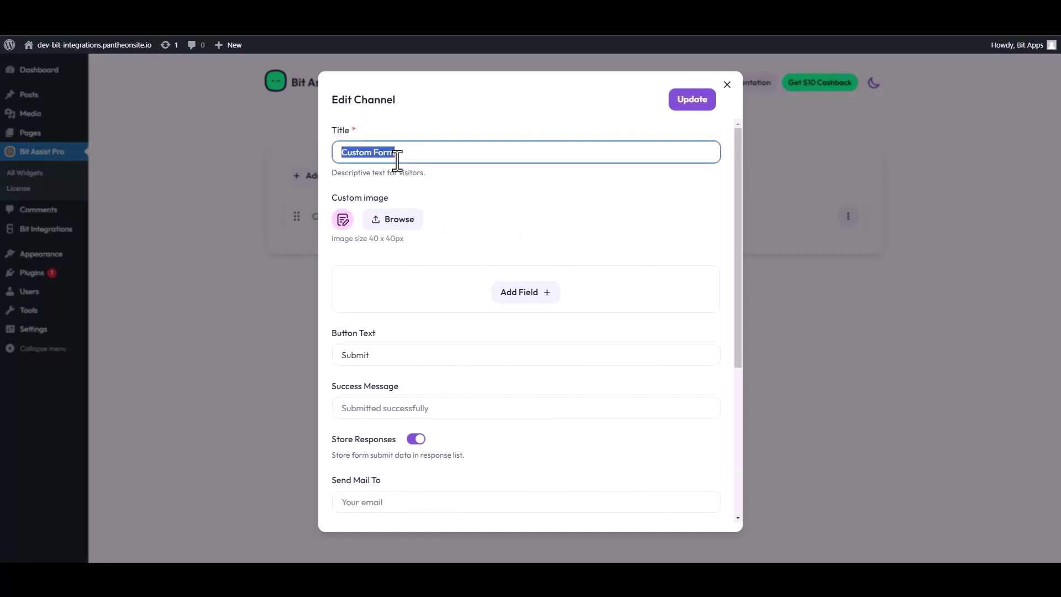
type("Co")
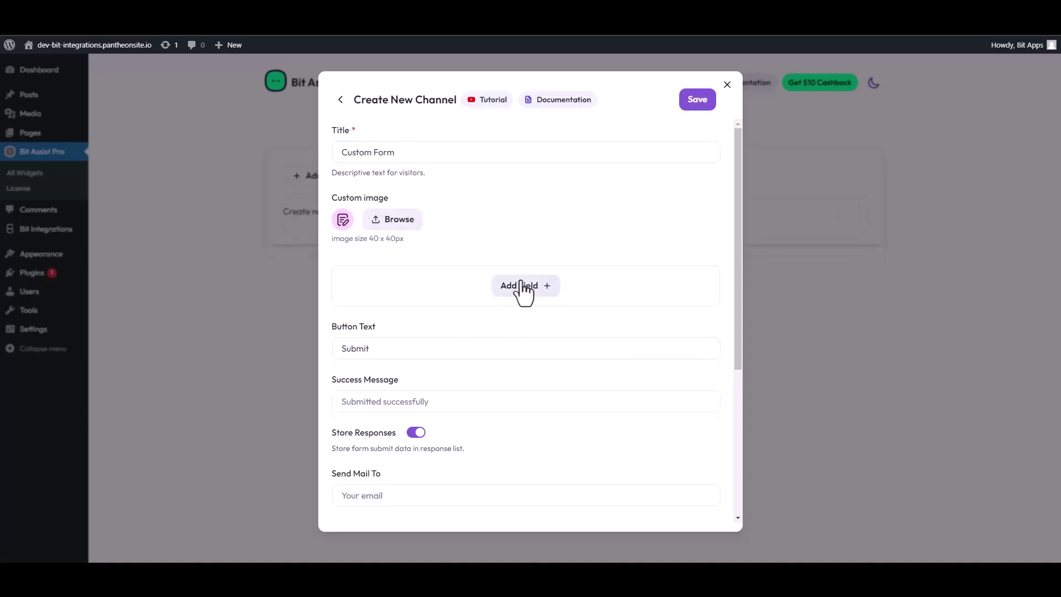
Add two Text fields, an Email field and a Number field to the form
left_click(522, 287)
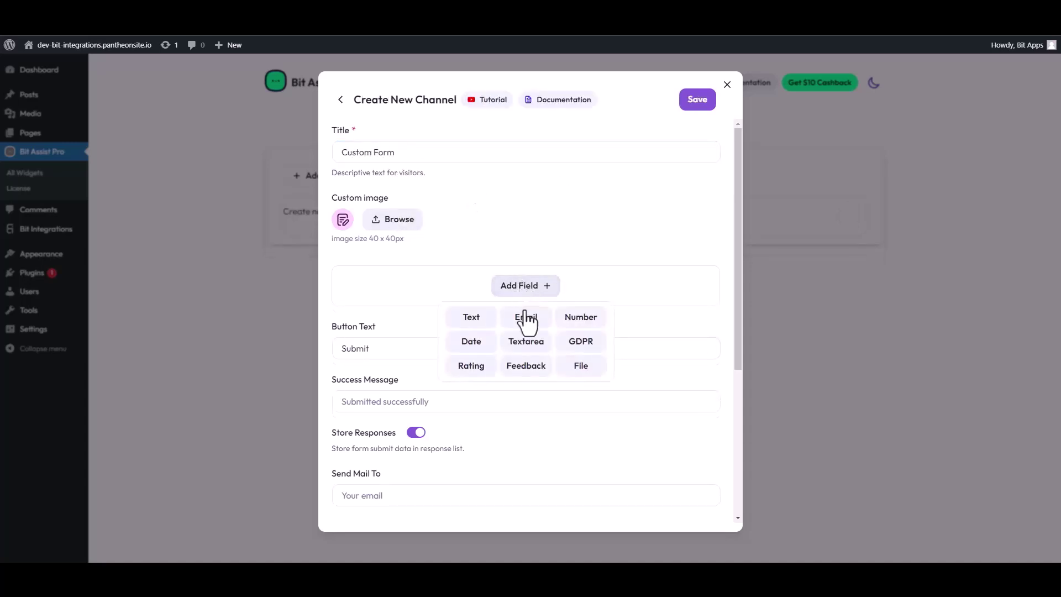
left_click(470, 316)
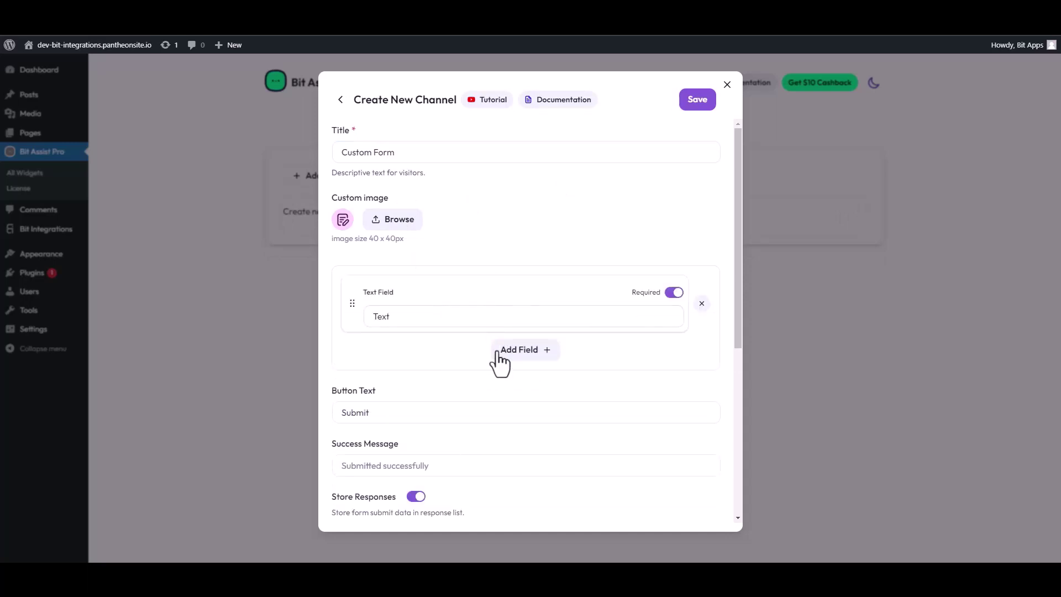
left_click(504, 351)
left_click(470, 314)
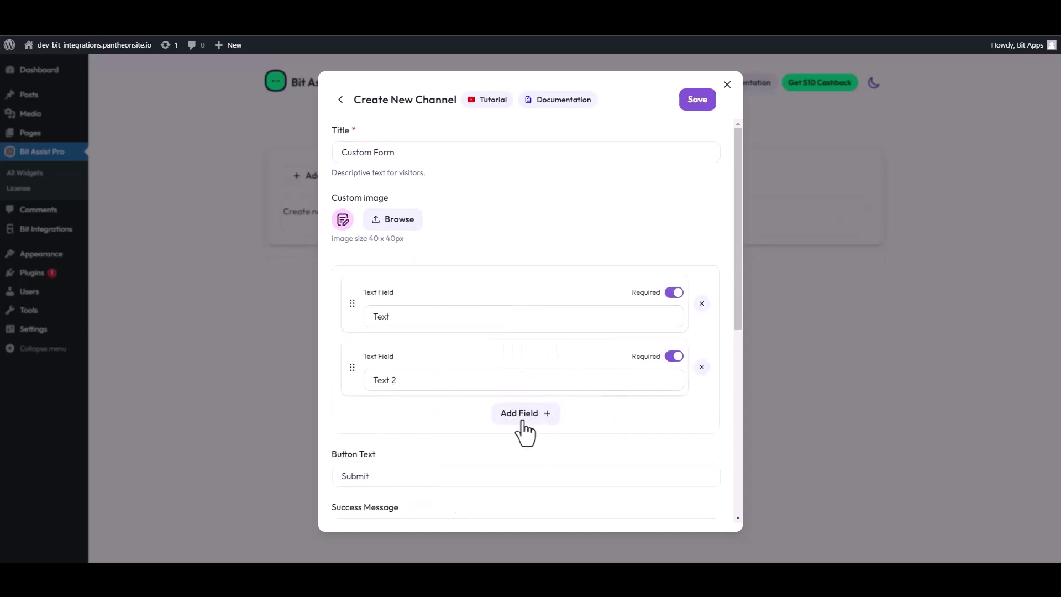
left_click(522, 416)
left_click(526, 451)
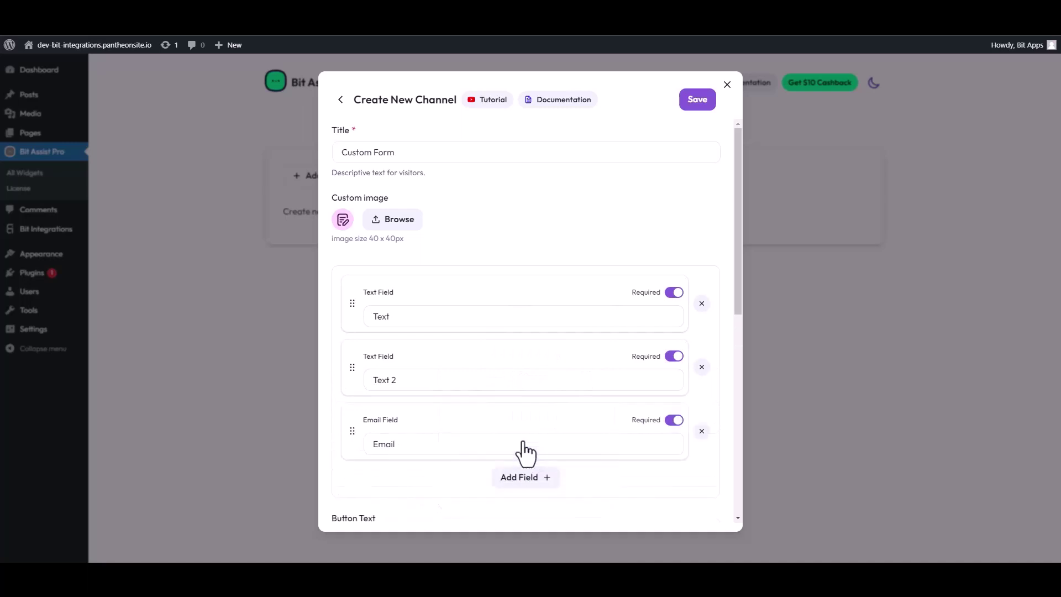
left_click(525, 479)
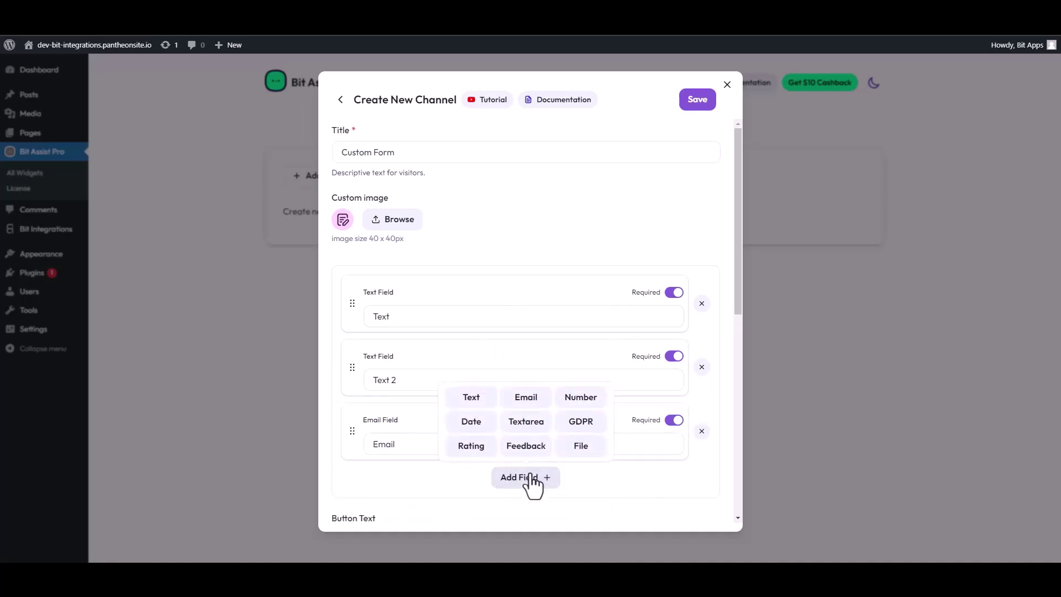
left_click(575, 398)
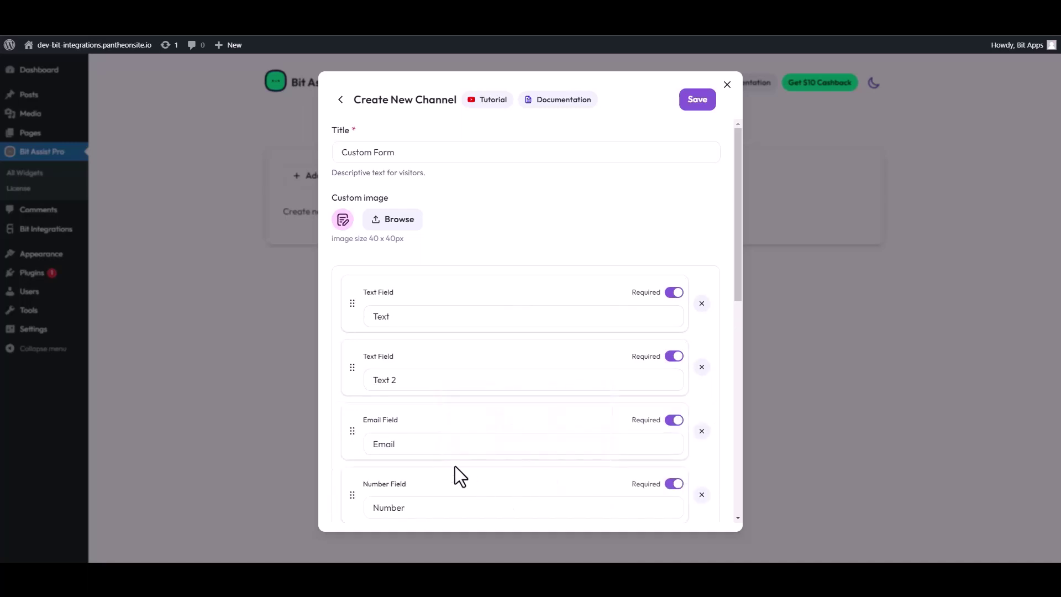
Relabel the two text fields as 'First Name' and 'Last Name'
double_click(455, 316)
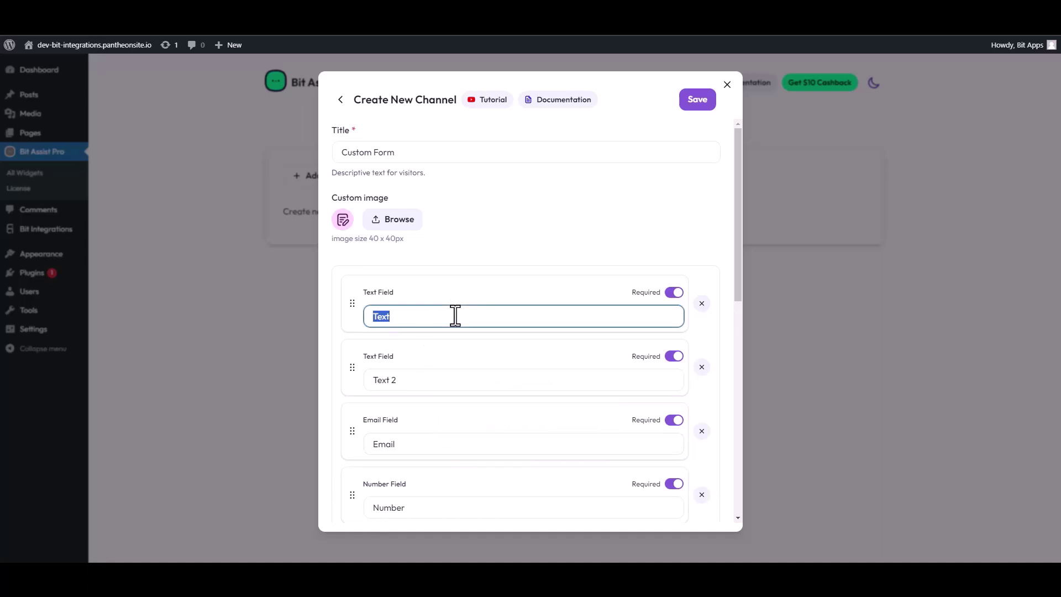
type("First Name")
left_click_drag(410, 381, 362, 381)
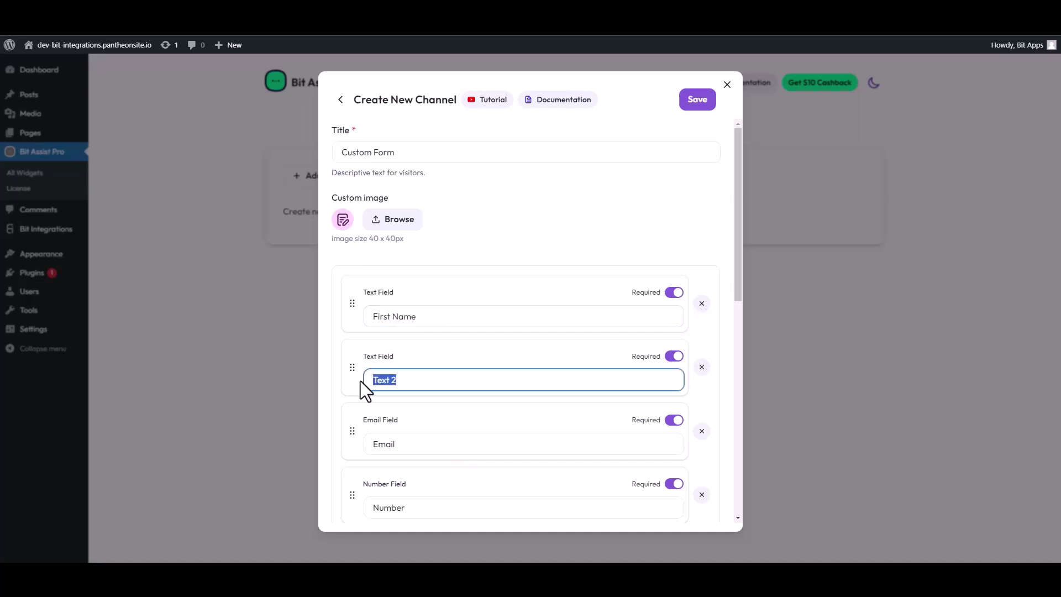
type("Last Name")
Paste the copied URL into Webhook URL and save the Custom Form channel
scroll(460, 422, "down", 4)
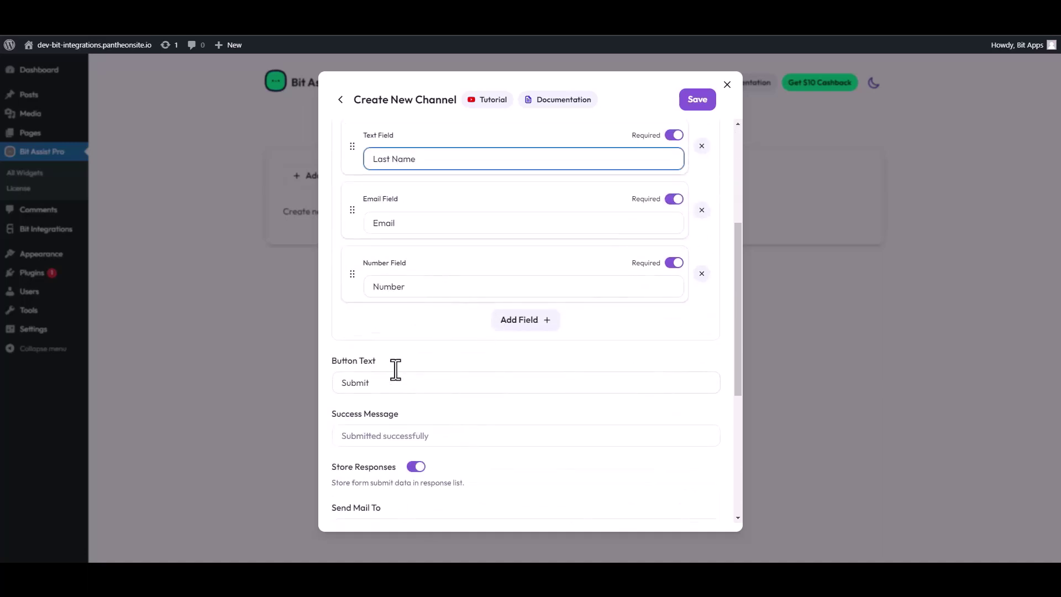
scroll(395, 370, "down", 4)
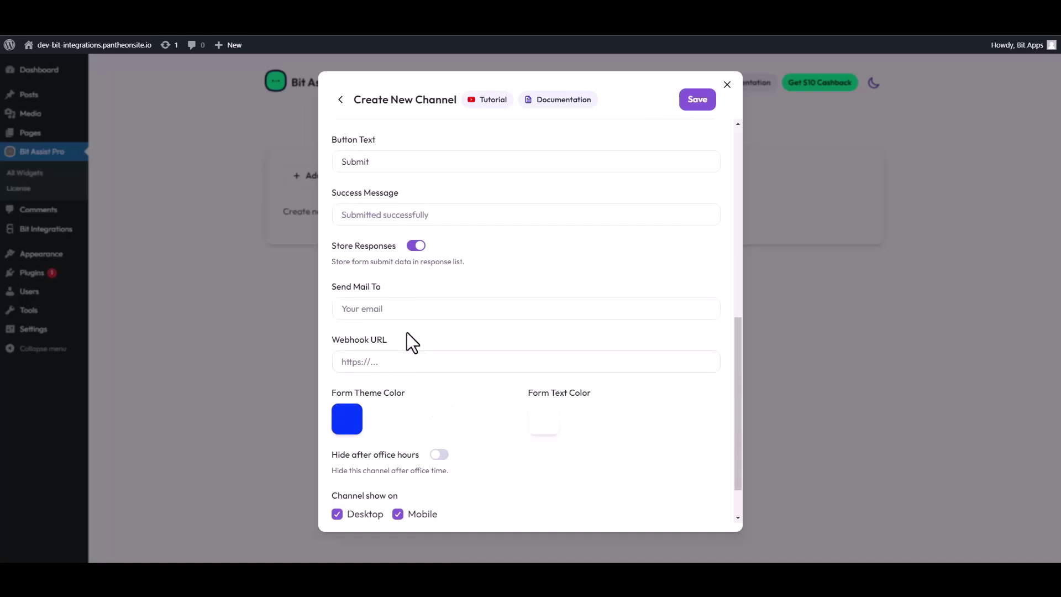
scroll(404, 323, "down", 1)
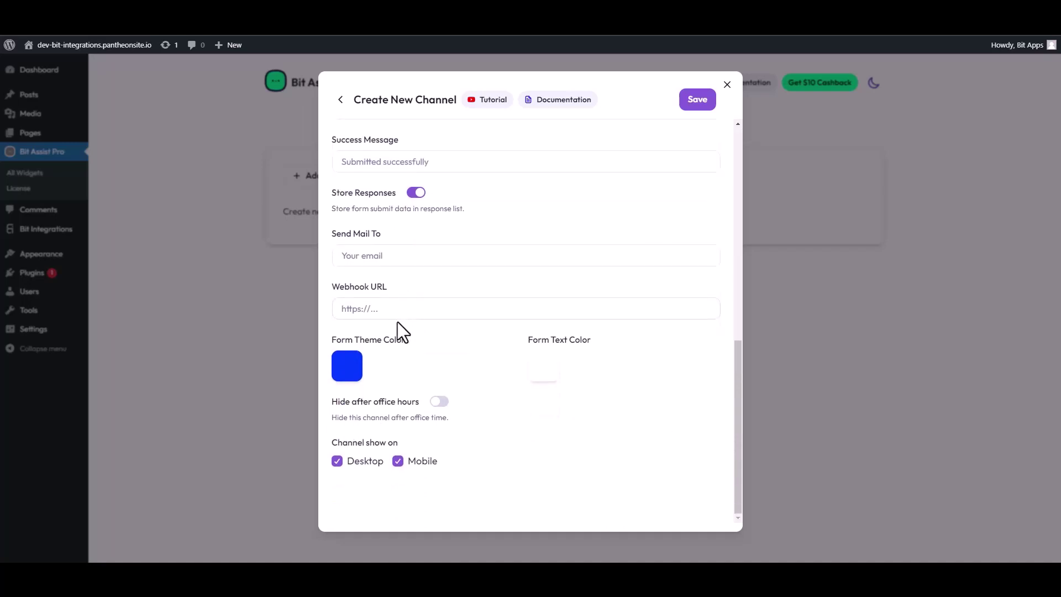
left_click(382, 309)
key("ctrl+v")
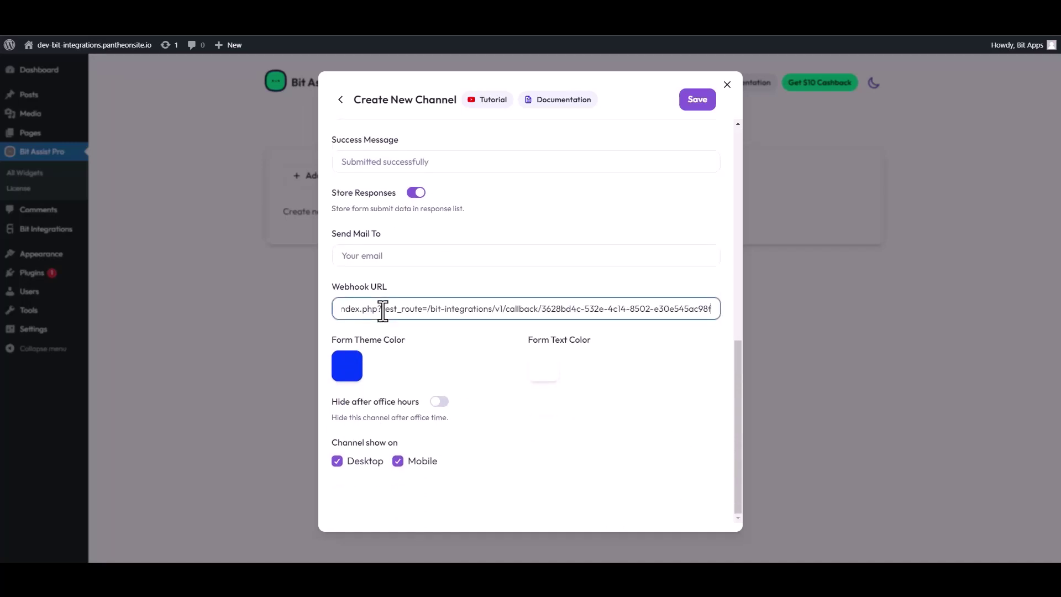
left_click(698, 104)
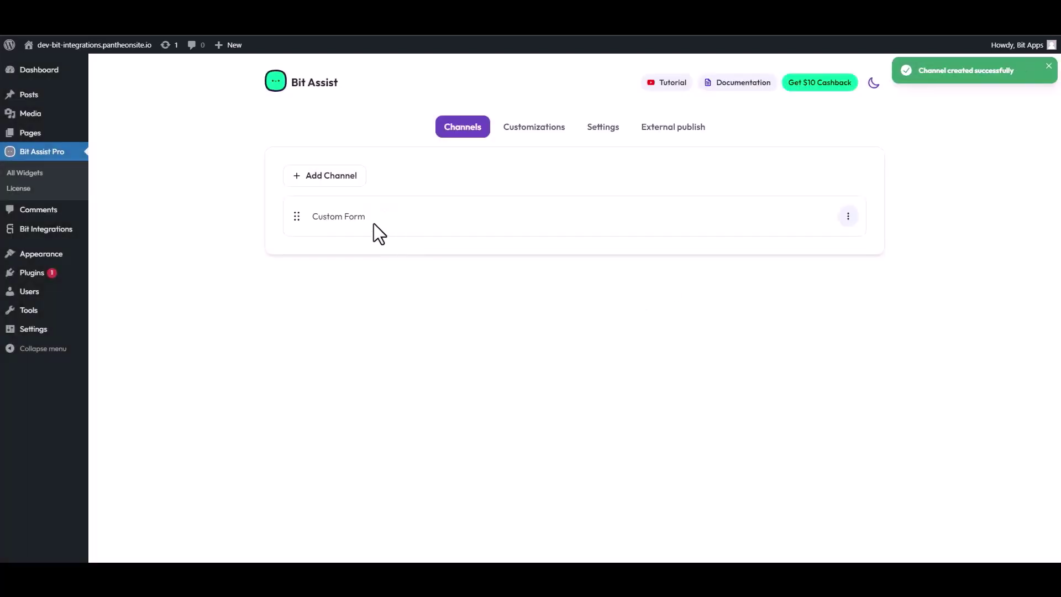
left_click(95, 44)
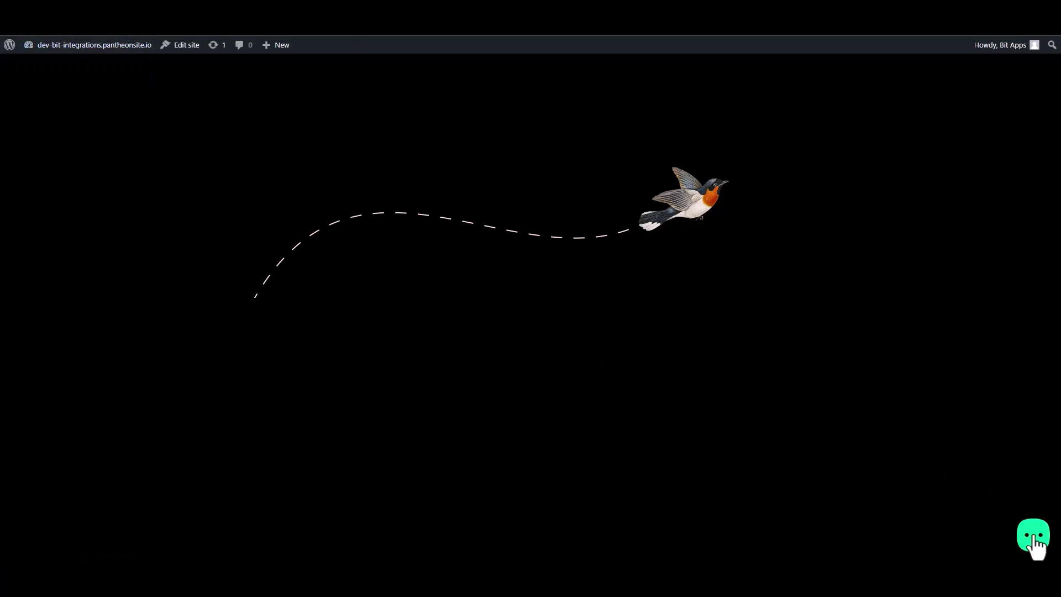
Open the site's Bit Assist contact form and enter a first and last name
left_click(1034, 541)
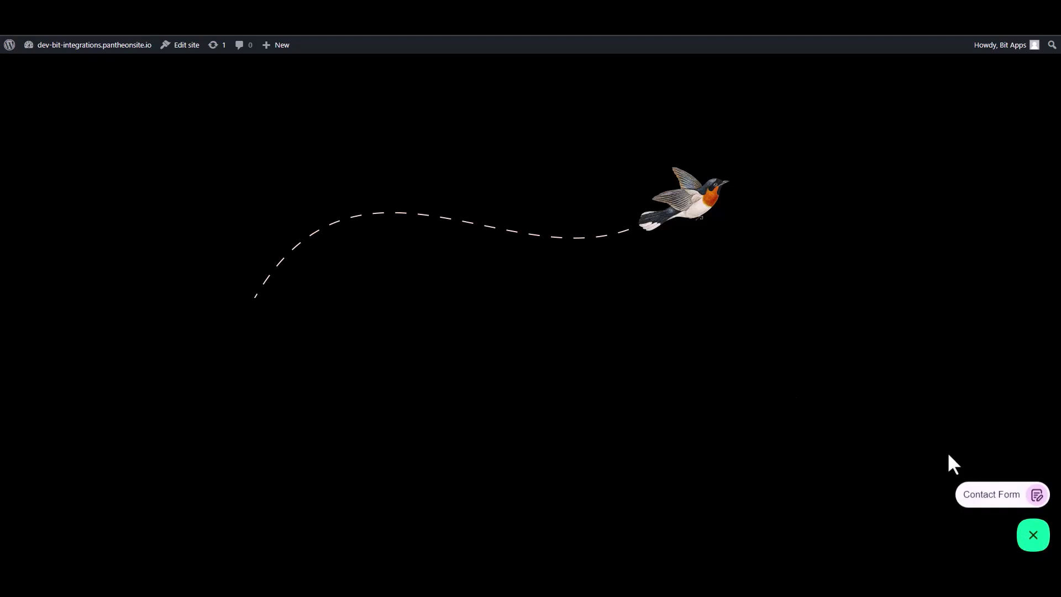
left_click(991, 496)
left_click(923, 375)
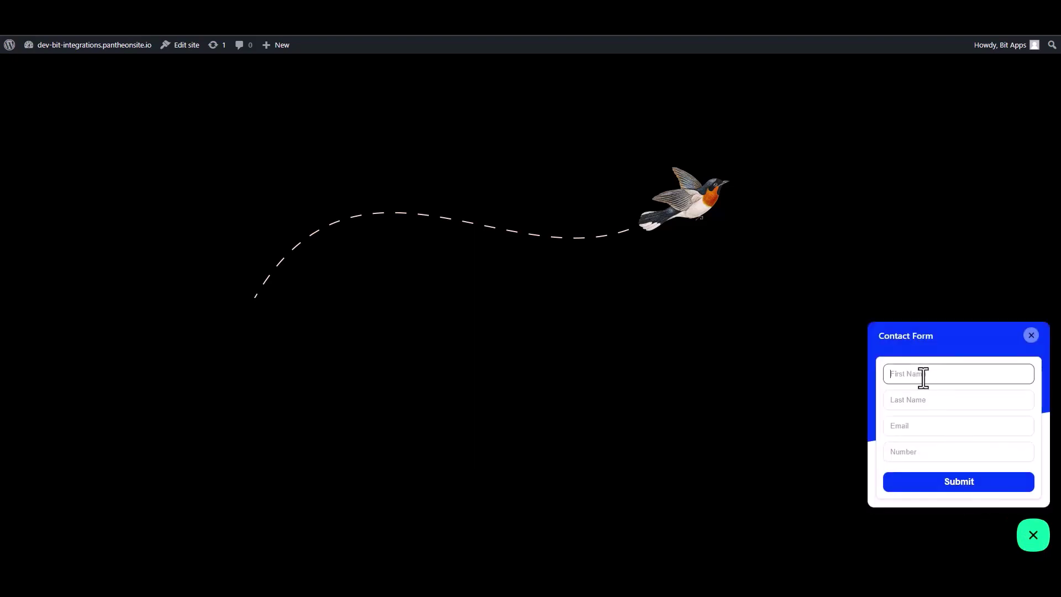
type("Name")
double_click(924, 375)
left_click(924, 376)
left_click(904, 402)
type("N")
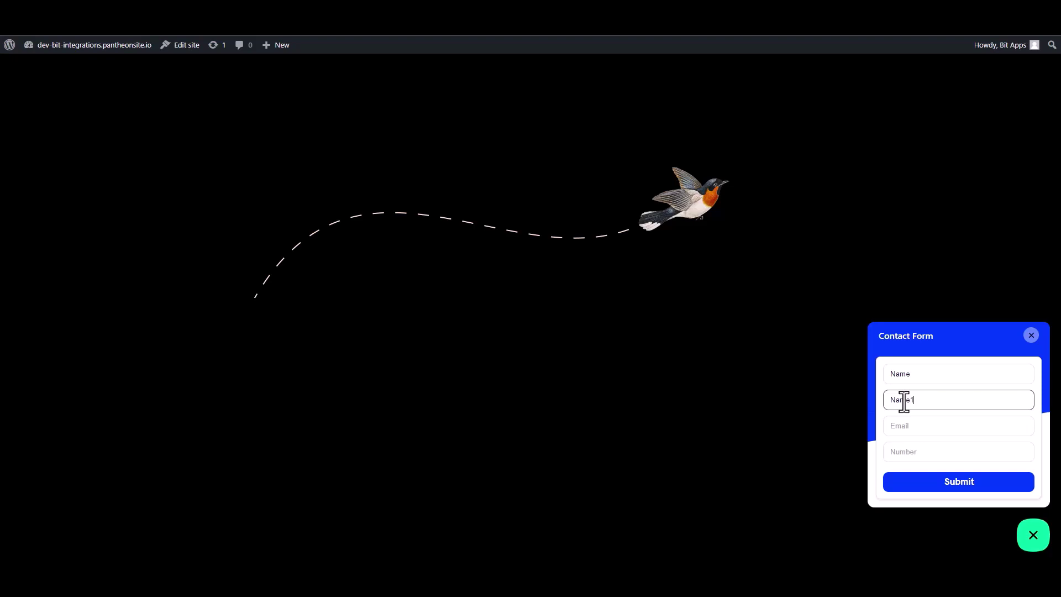
Fill in a sample e-mail and the number 0000000, then submit the form
left_click(914, 430)
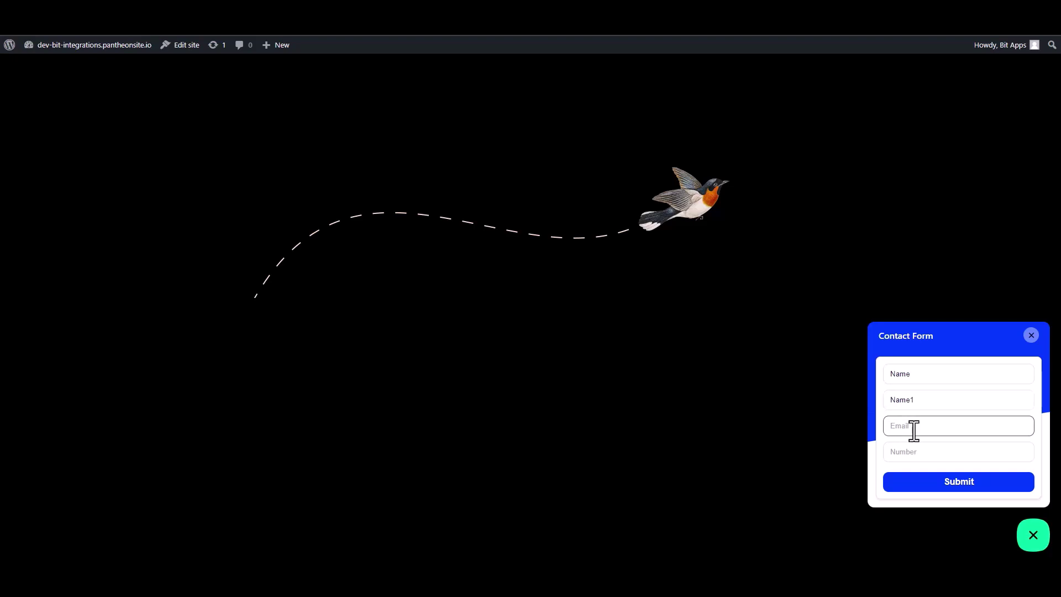
type("name@gmail.com")
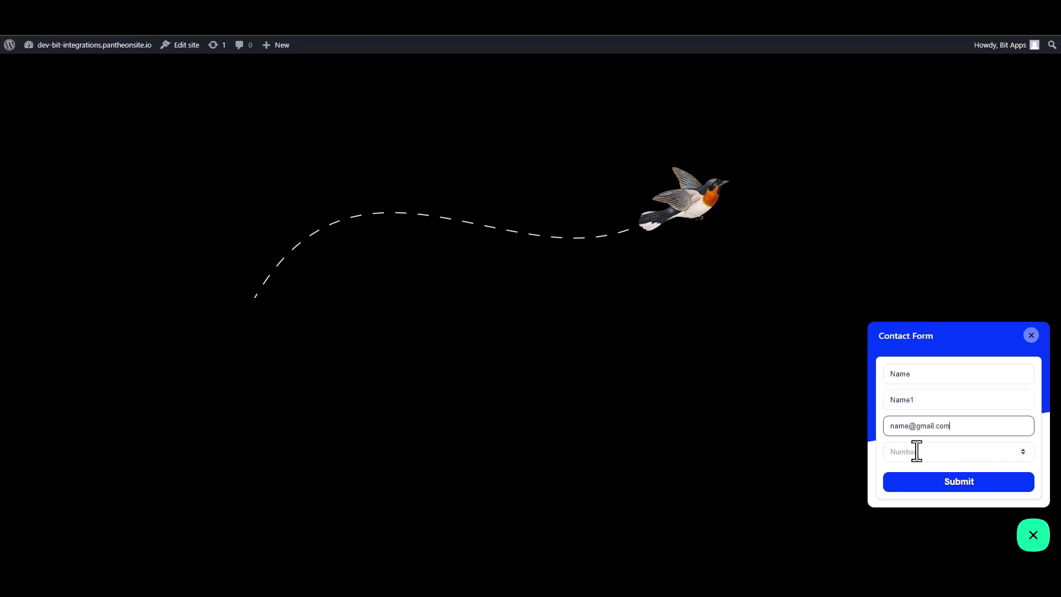
left_click(948, 459)
type("00000")
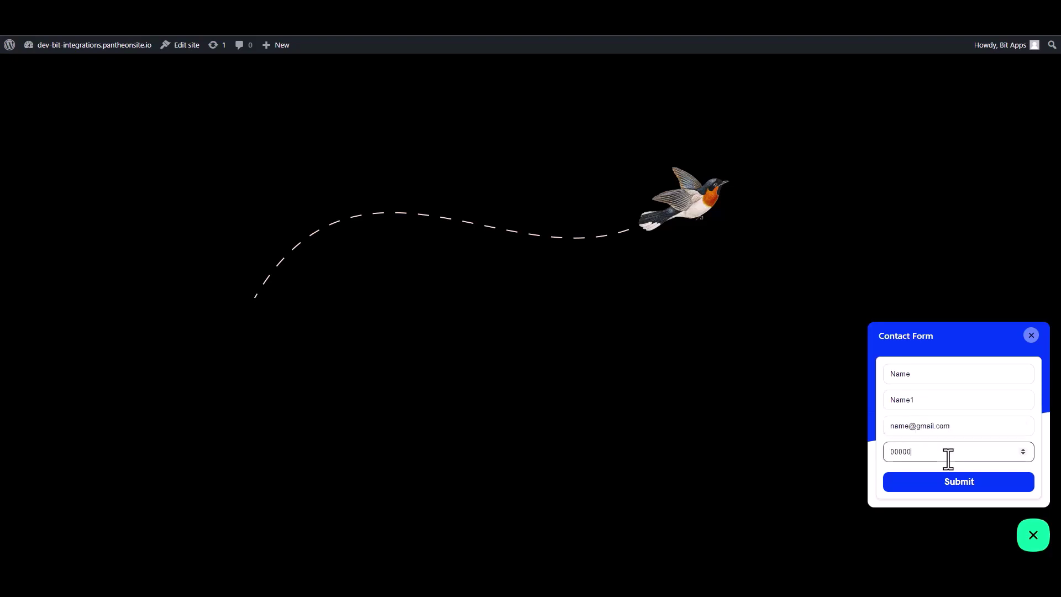
type("00")
left_click(959, 482)
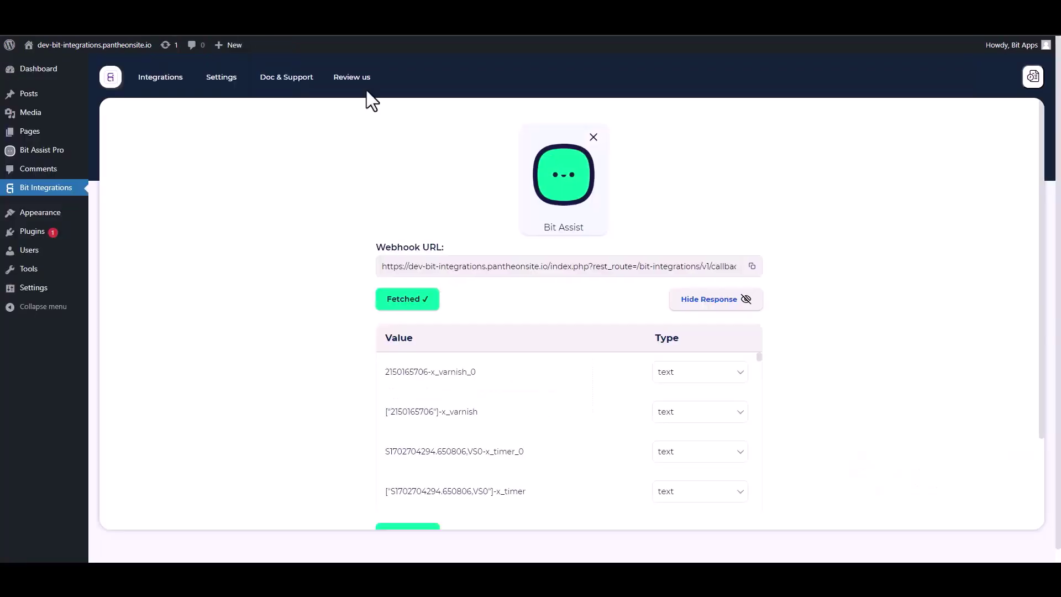
Review the fetched webhook response values and proceed to Set Action
scroll(498, 387, "down", 10)
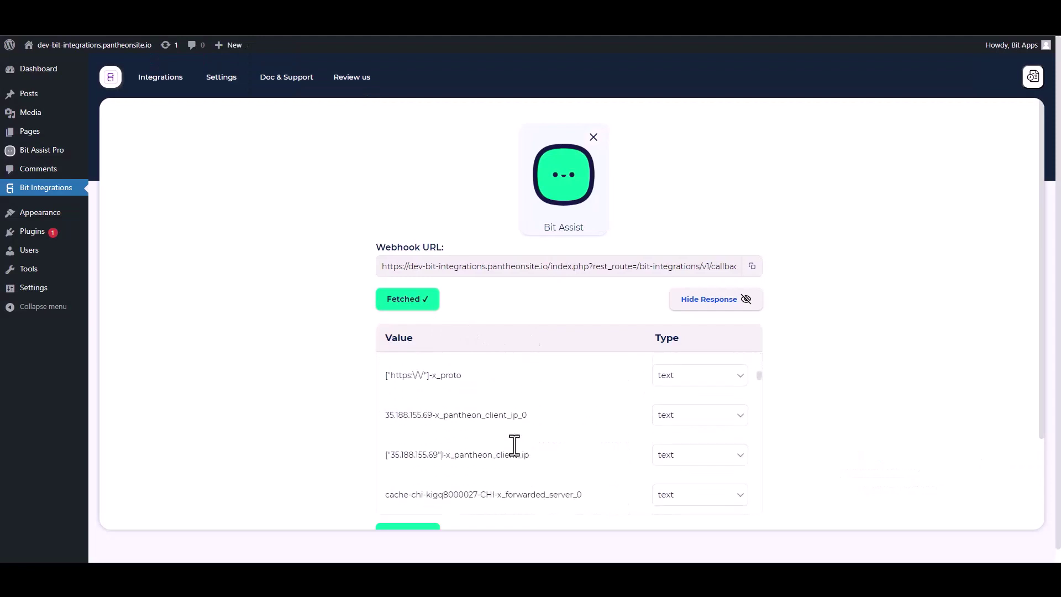
scroll(876, 377, "down", 2)
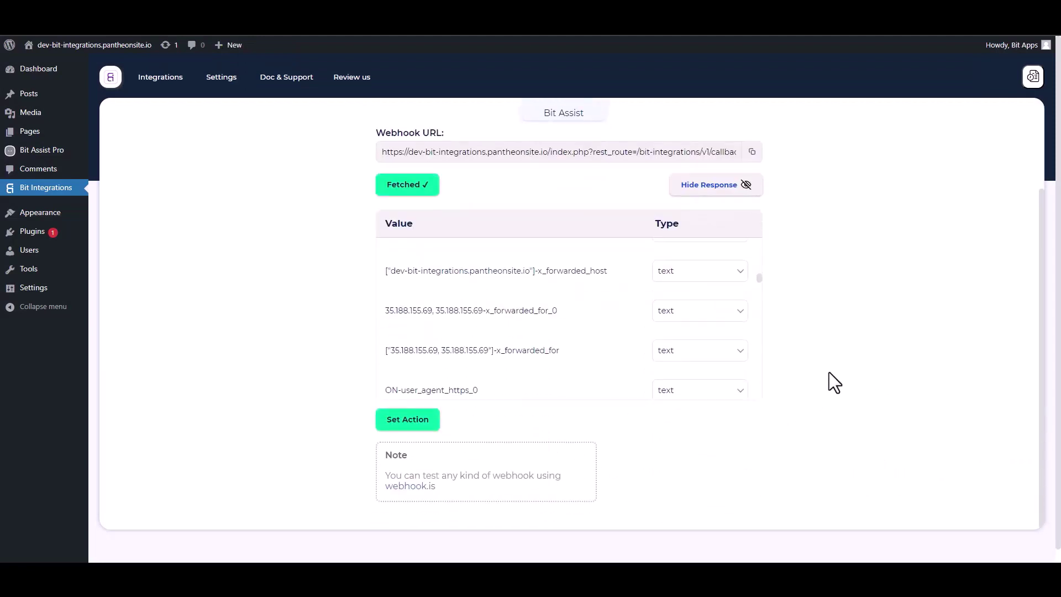
scroll(871, 386, "down", 1)
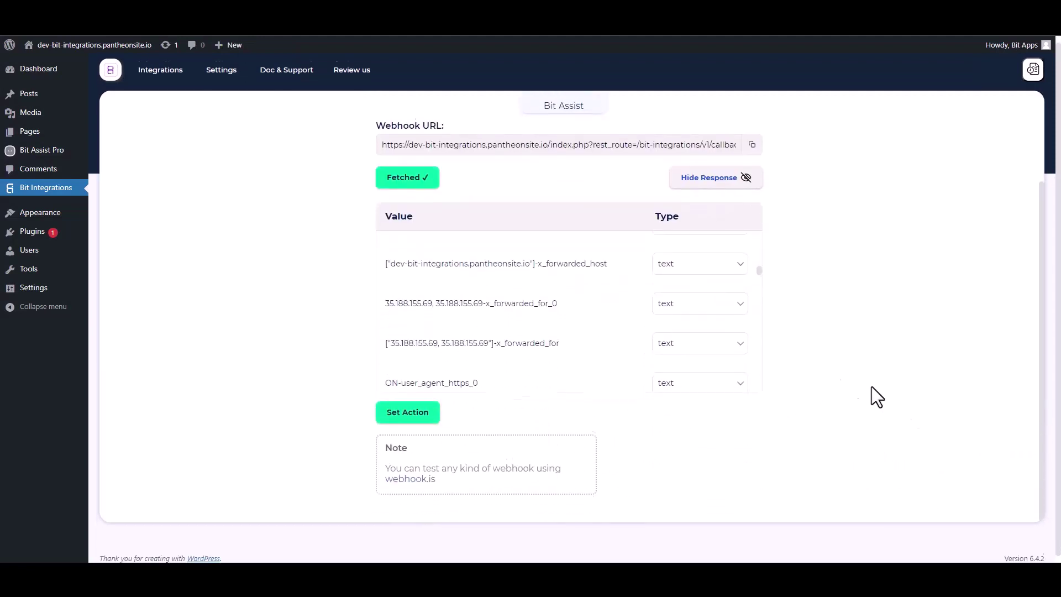
left_click(414, 410)
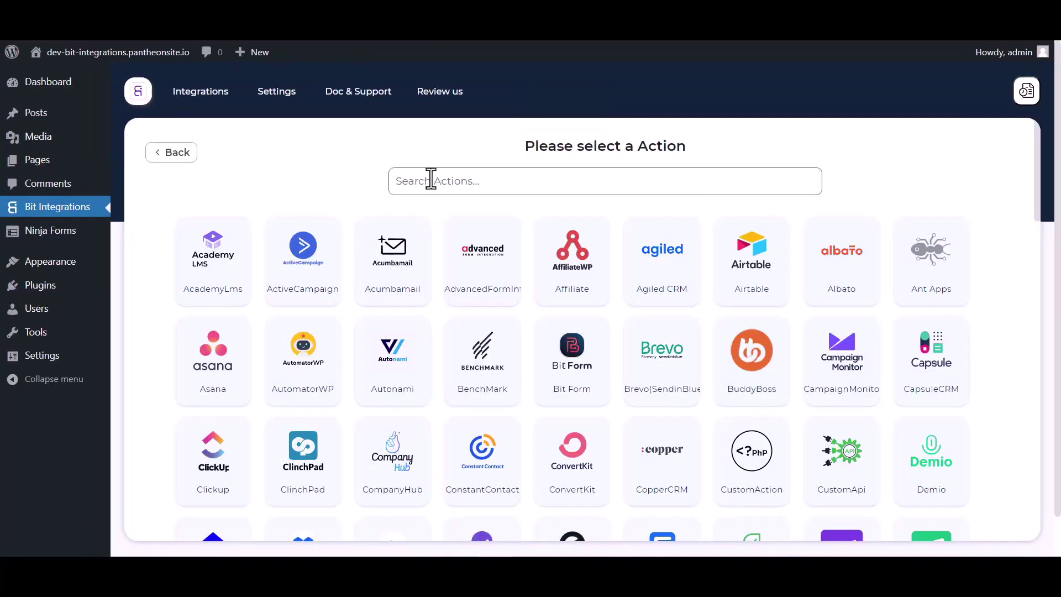
Search actions for 'zend', pick Zendesk, and open the Zendesk API Token page
left_click(434, 179)
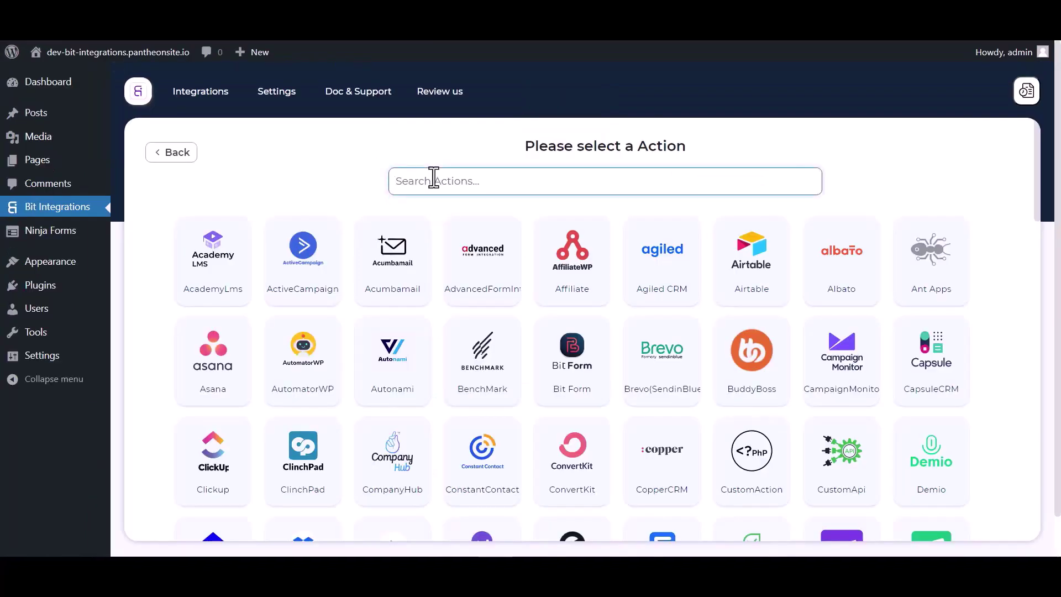
type("zend")
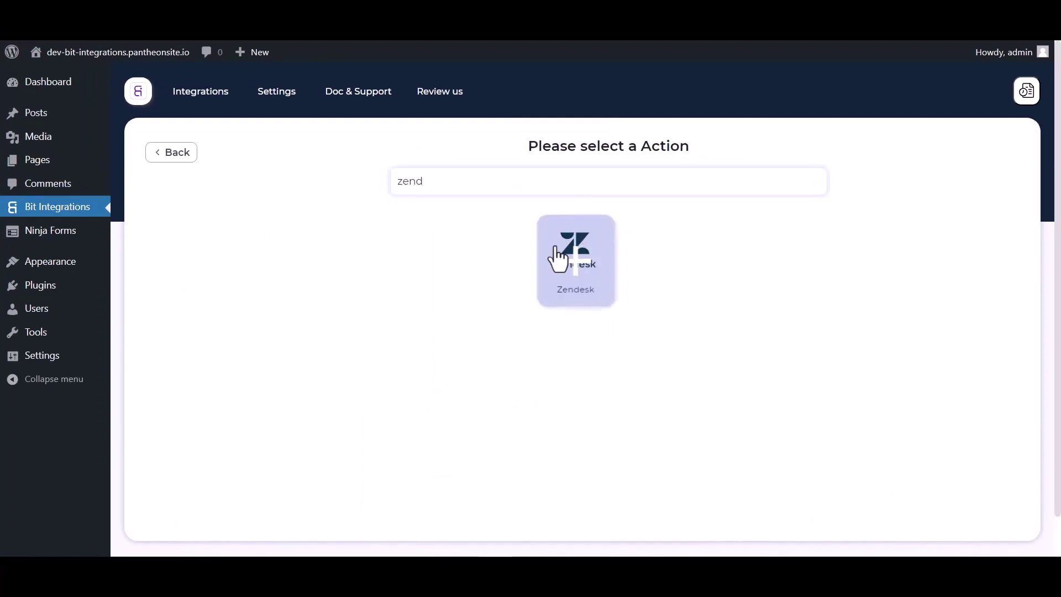
left_click(559, 256)
scroll(531, 259, "down", 1)
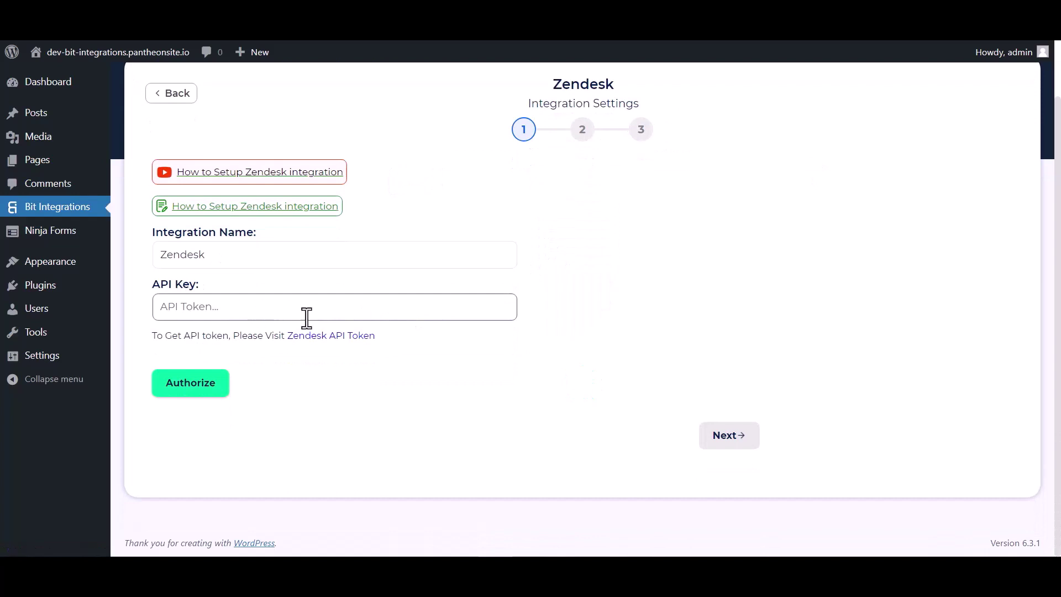
left_click(313, 338)
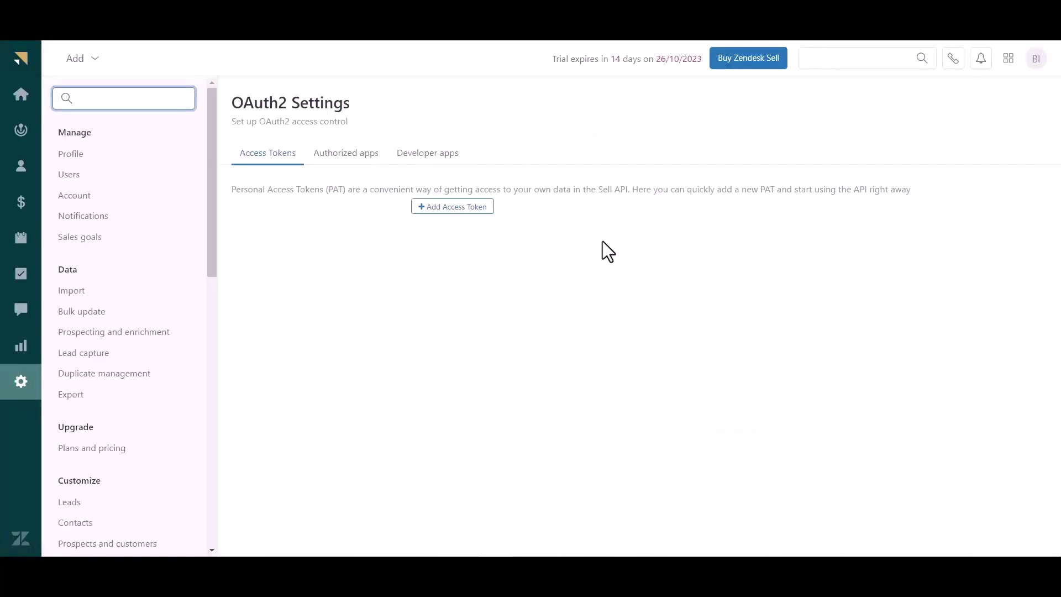
Save a Zendesk Sell access token described 'Bit Integrations' and select the generated token
left_click(457, 208)
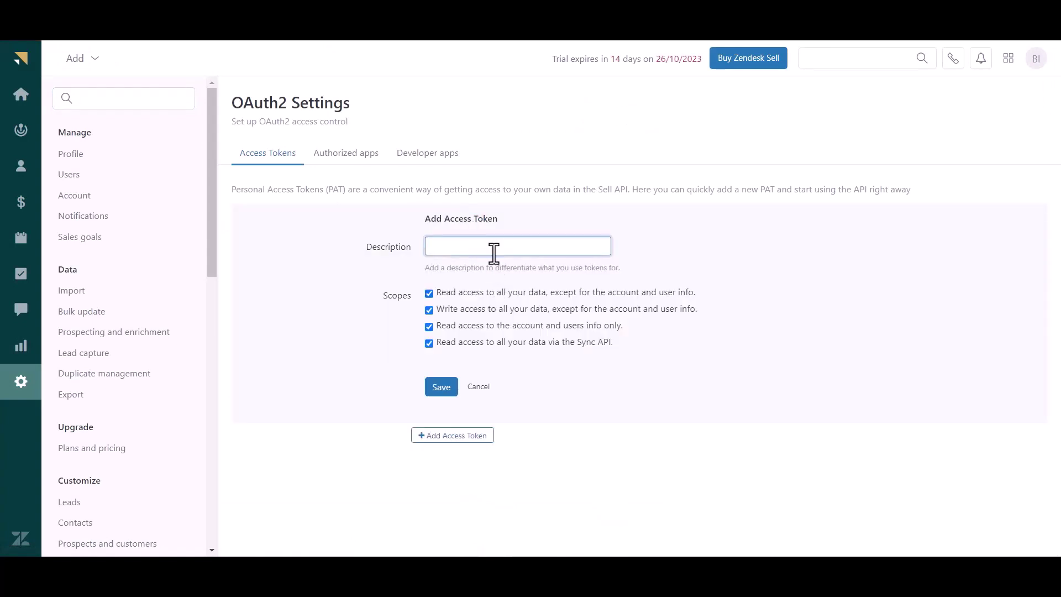
type("Bit Integrations")
left_click(441, 387)
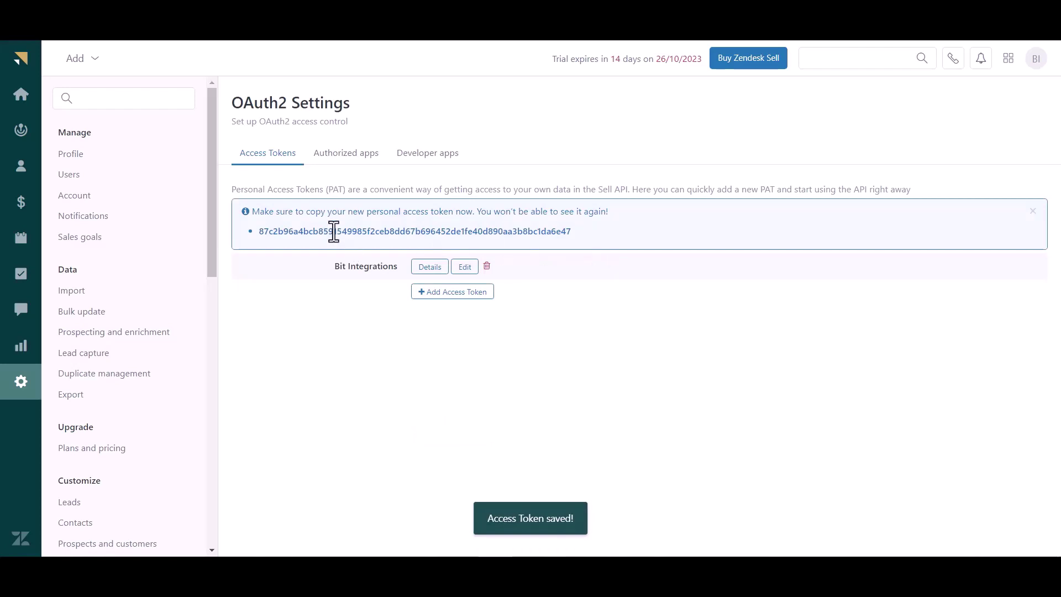
double_click(334, 231)
key("ctrl+c")
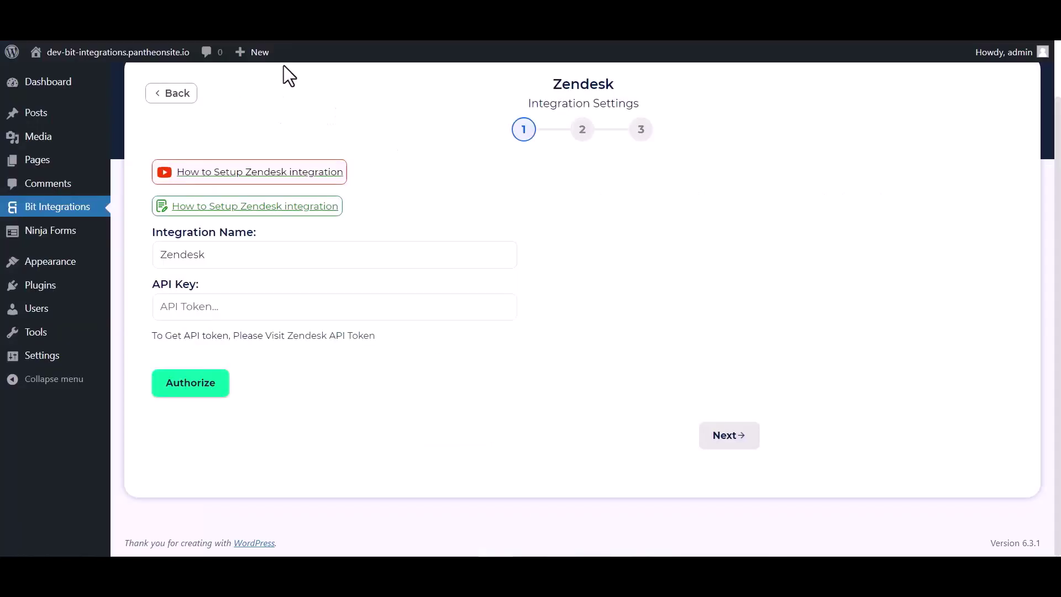
Paste the token as the API Key, authorize Zendesk, and continue to step 2
left_click(239, 303)
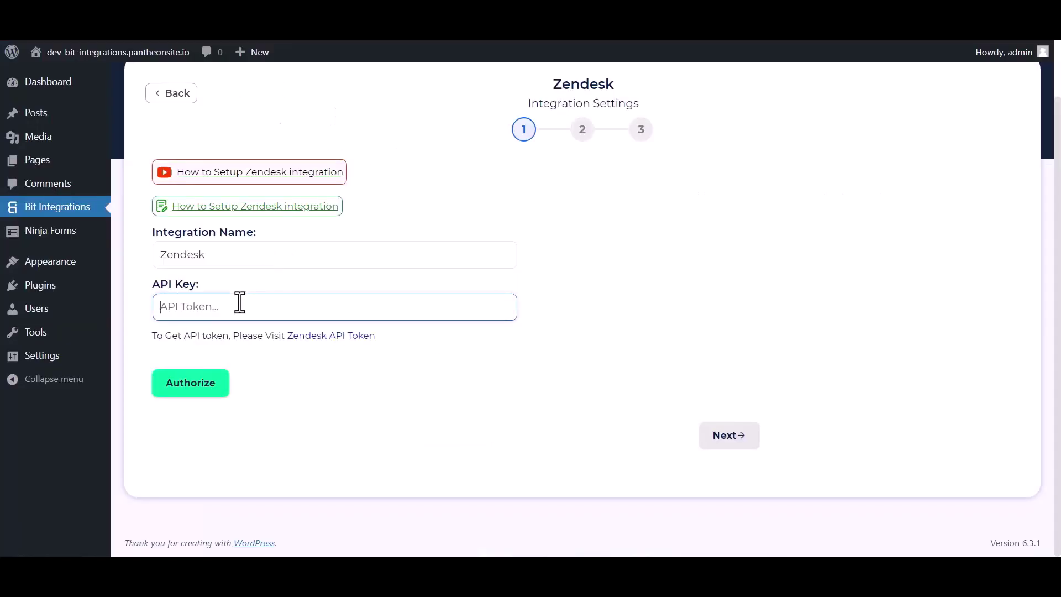
key("ctrl+v")
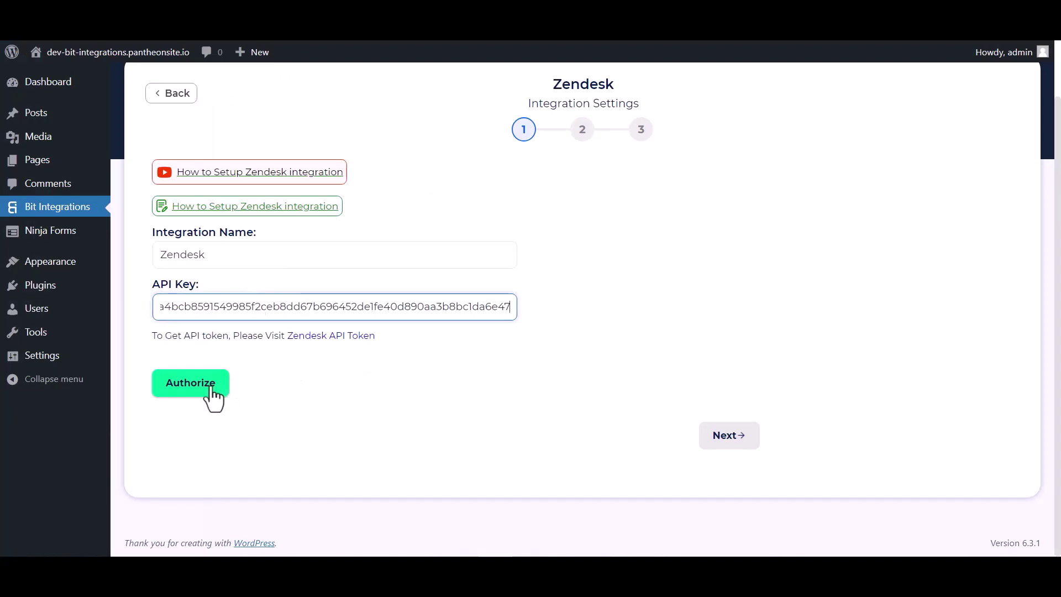
left_click(211, 389)
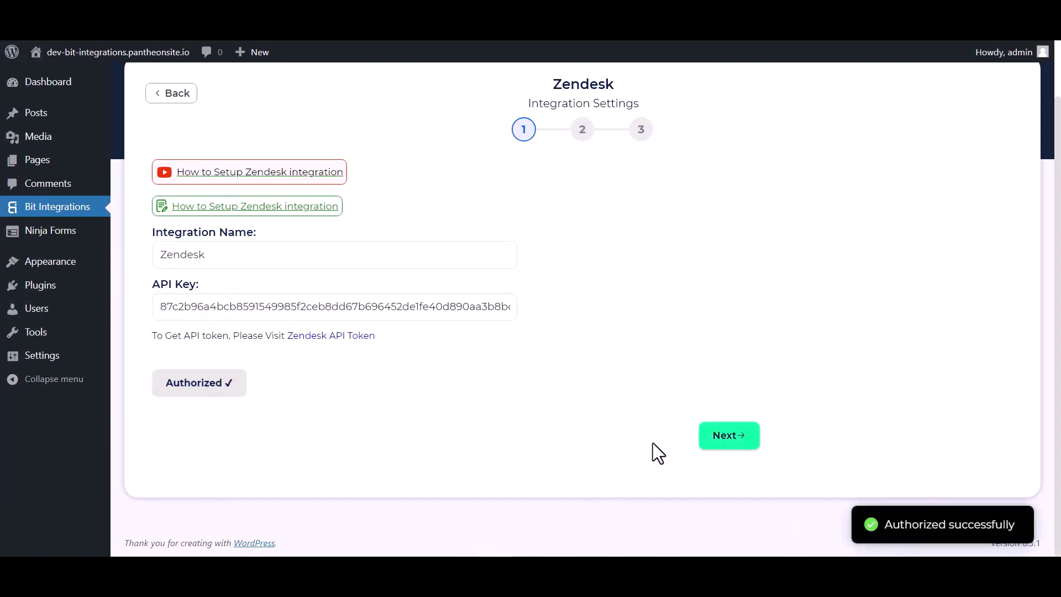
left_click(717, 440)
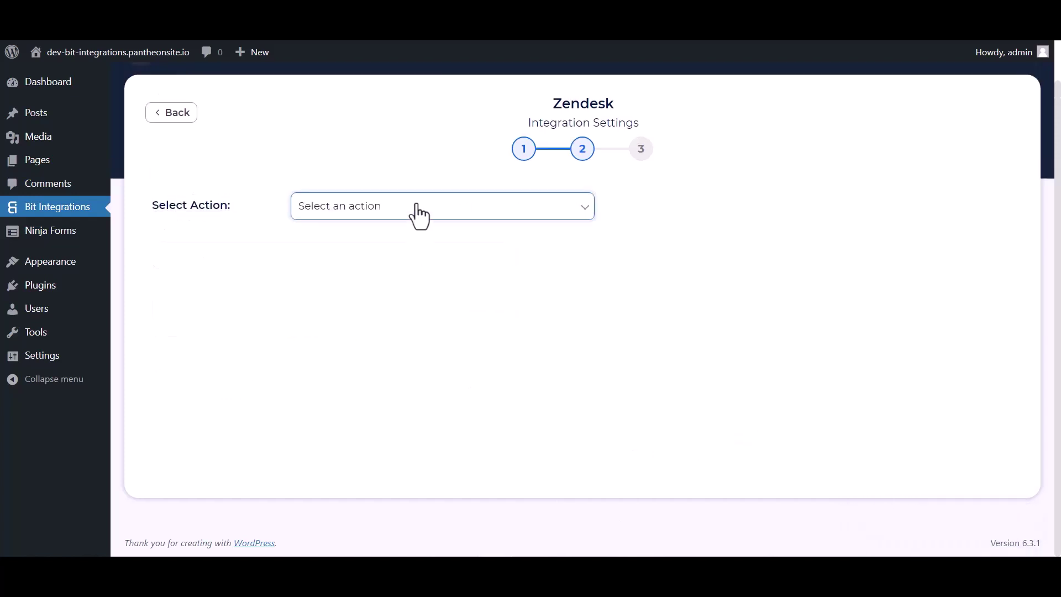
Choose Create Contact and map the form's Last Name and First Name fields
left_click(412, 209)
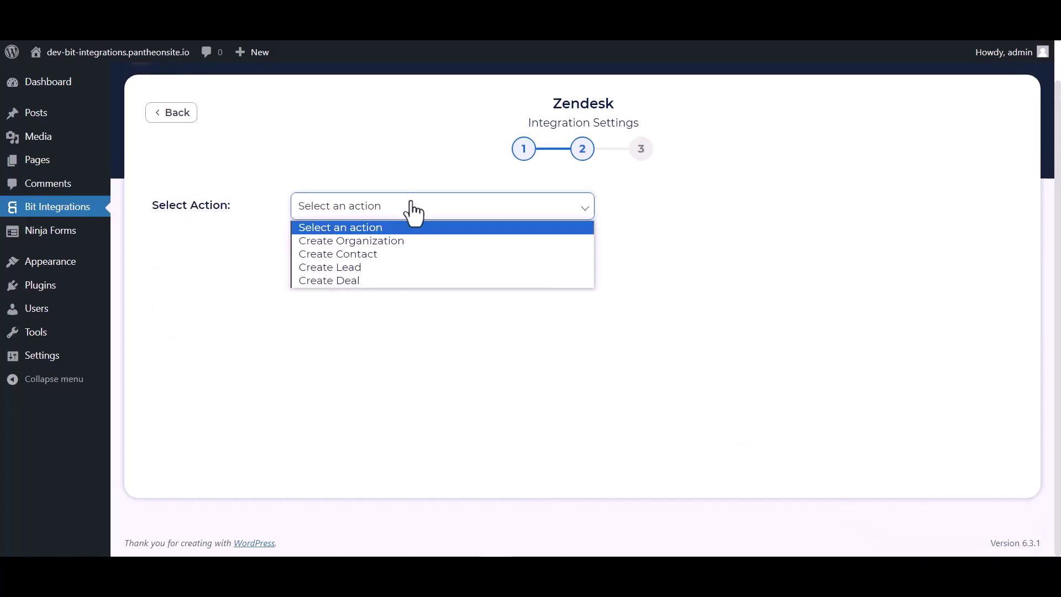
left_click(348, 256)
left_click(331, 327)
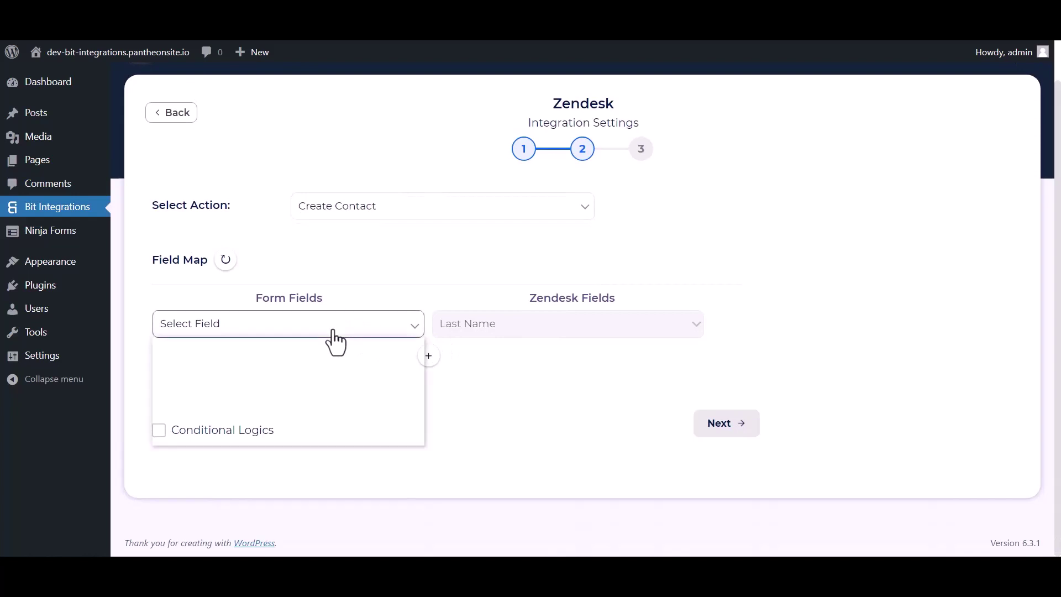
left_click(212, 384)
left_click(428, 356)
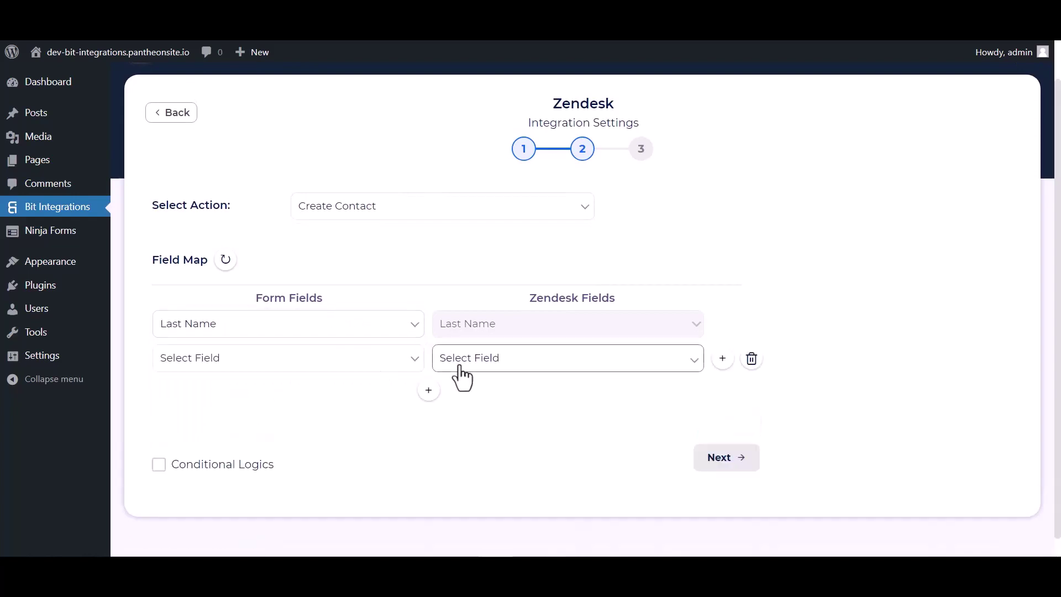
left_click(462, 359)
left_click(476, 130)
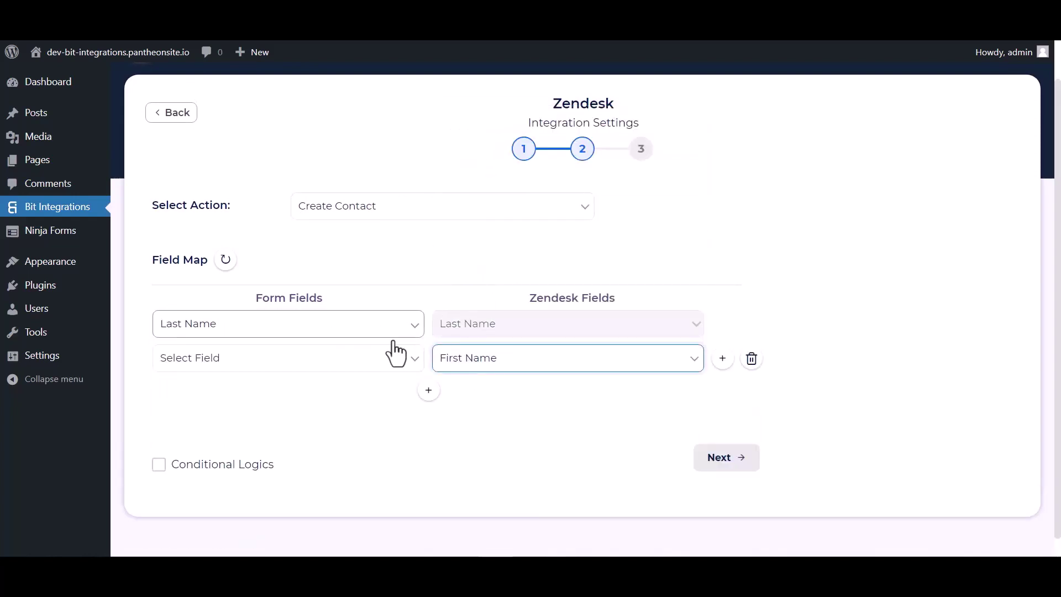
left_click(286, 360)
left_click(204, 406)
Add rows mapping the form's Email and Phone to Zendesk Email and Phone
scroll(450, 379, "down", 1)
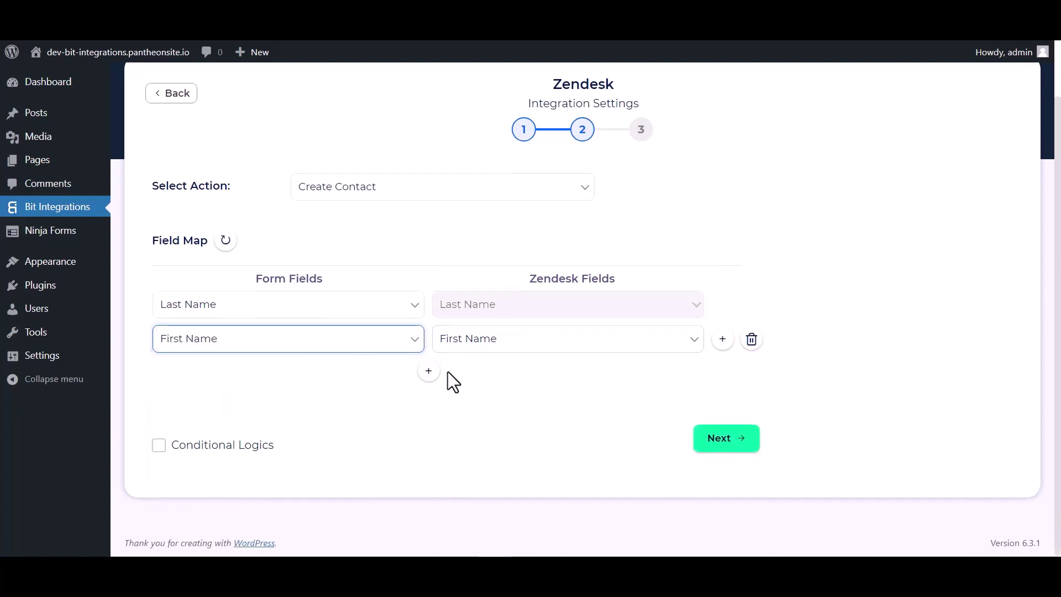
left_click(429, 371)
left_click(479, 378)
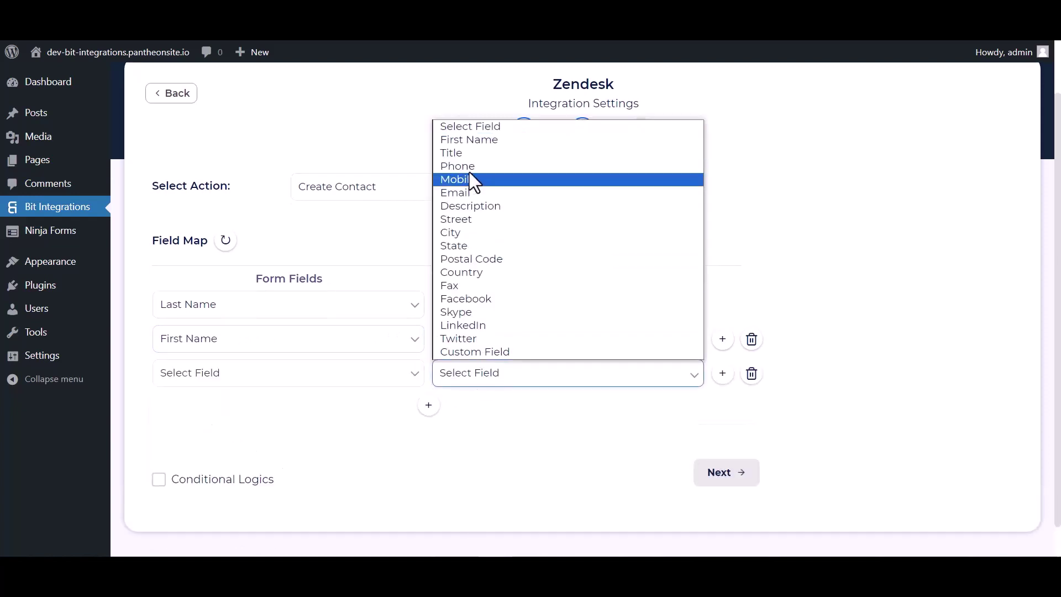
left_click(460, 193)
left_click(347, 378)
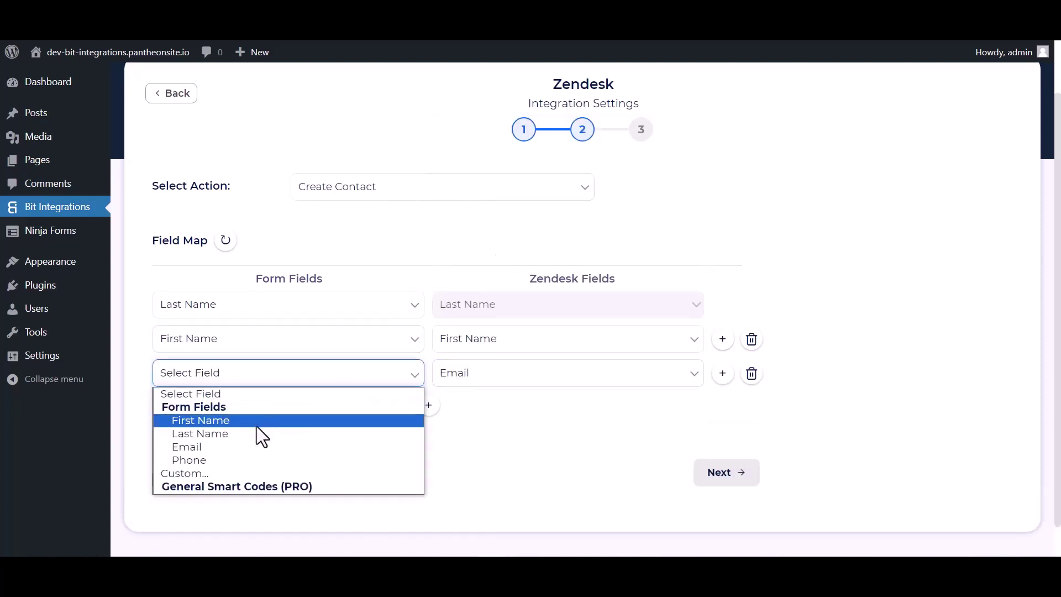
left_click(200, 443)
left_click(428, 405)
left_click(445, 411)
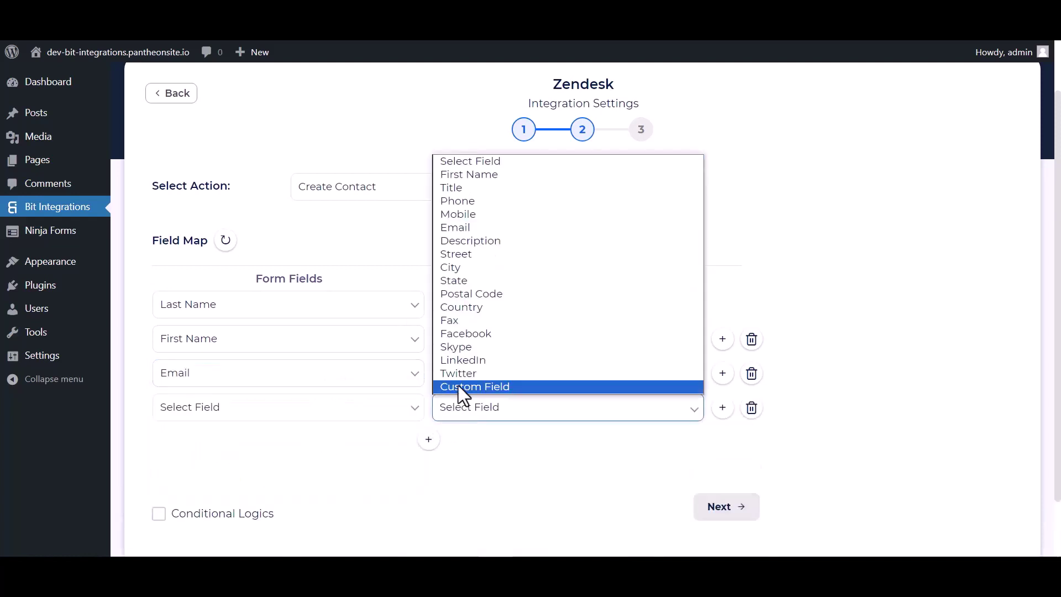
left_click(462, 201)
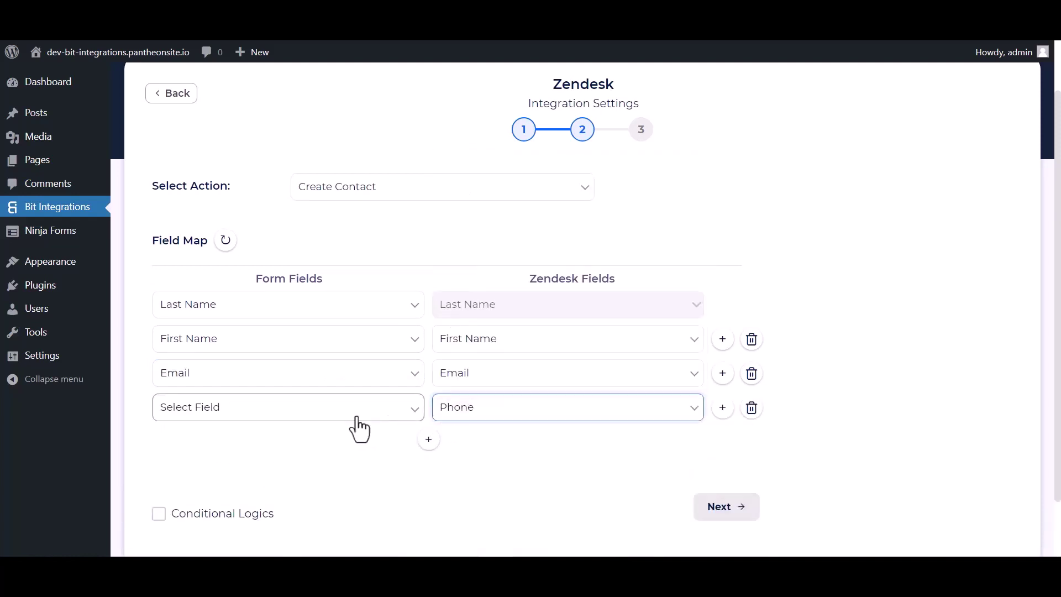
left_click(354, 412)
left_click(193, 494)
Leave Conditional Logics off and finish and save the integration
scroll(464, 409, "down", 2)
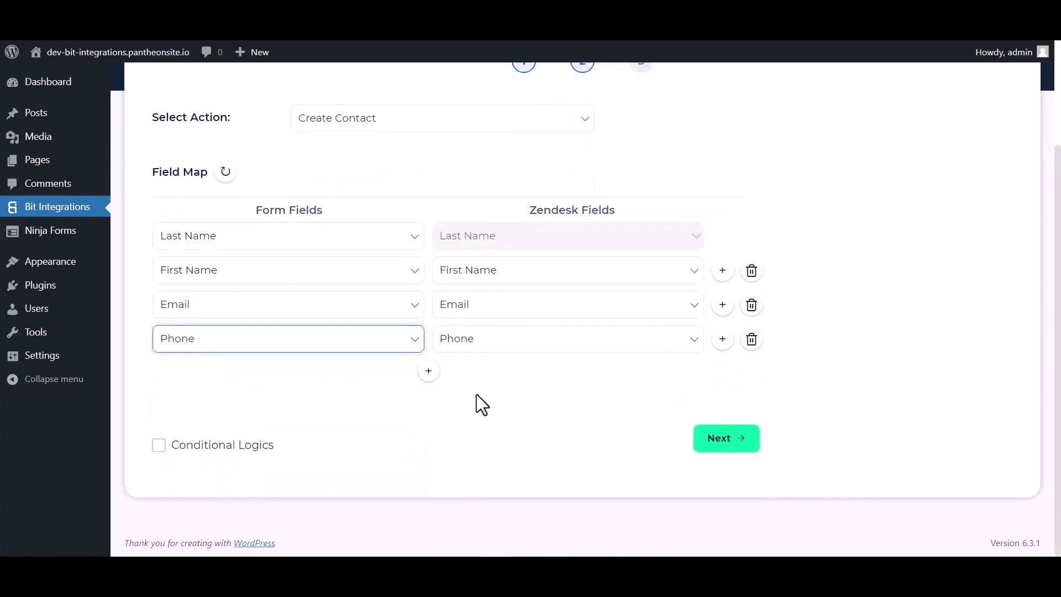
left_click(159, 445)
scroll(354, 450, "down", 4)
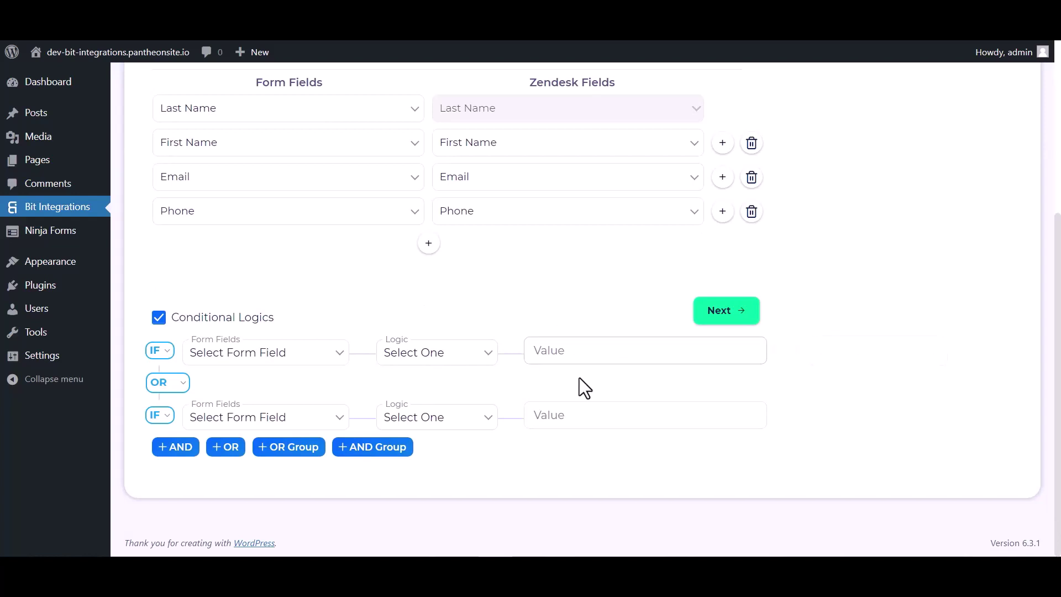
left_click(159, 317)
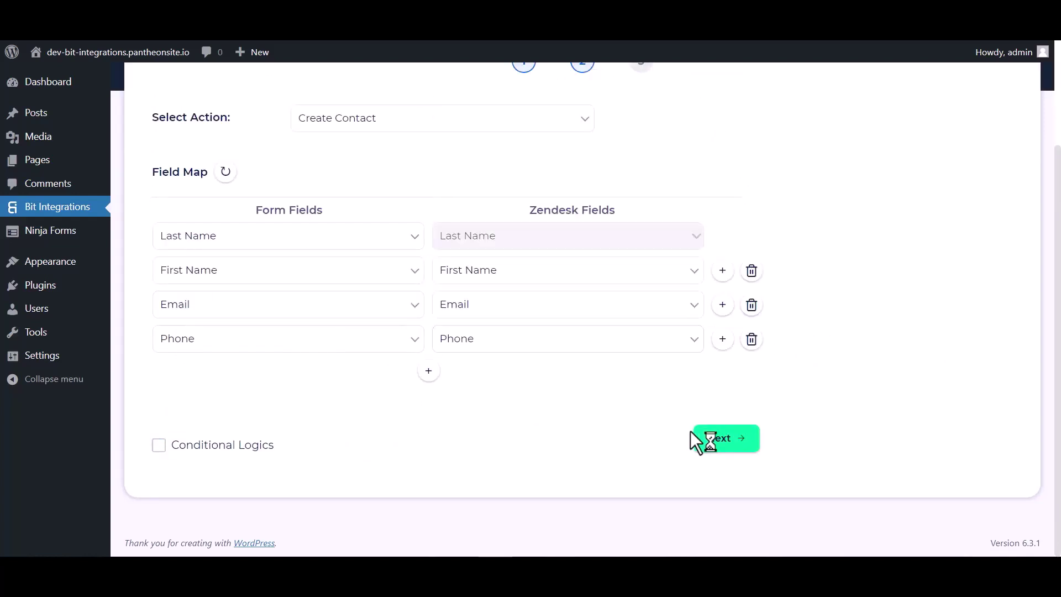
left_click(718, 445)
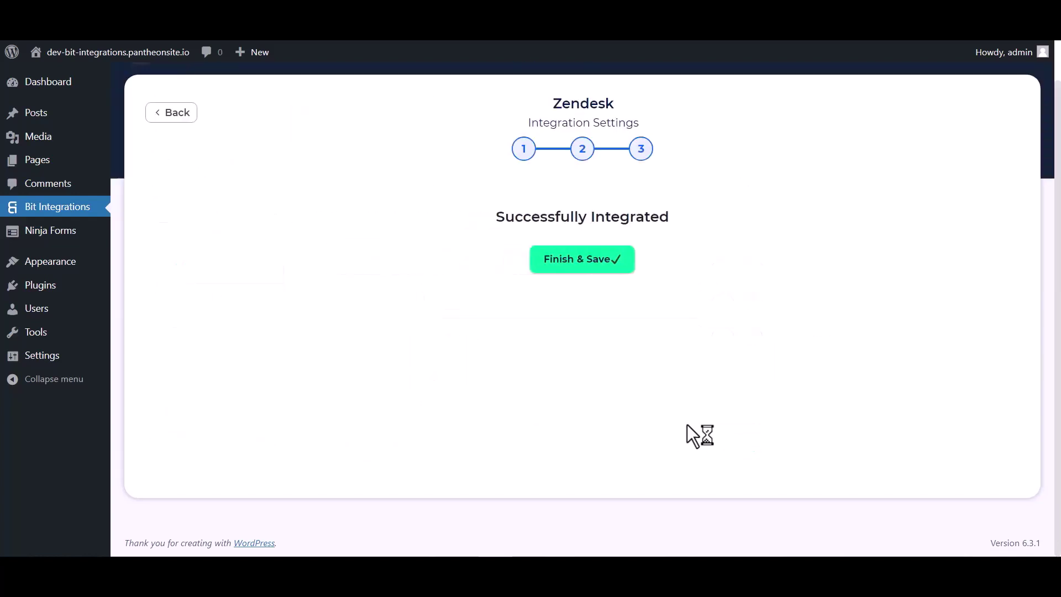
left_click(582, 256)
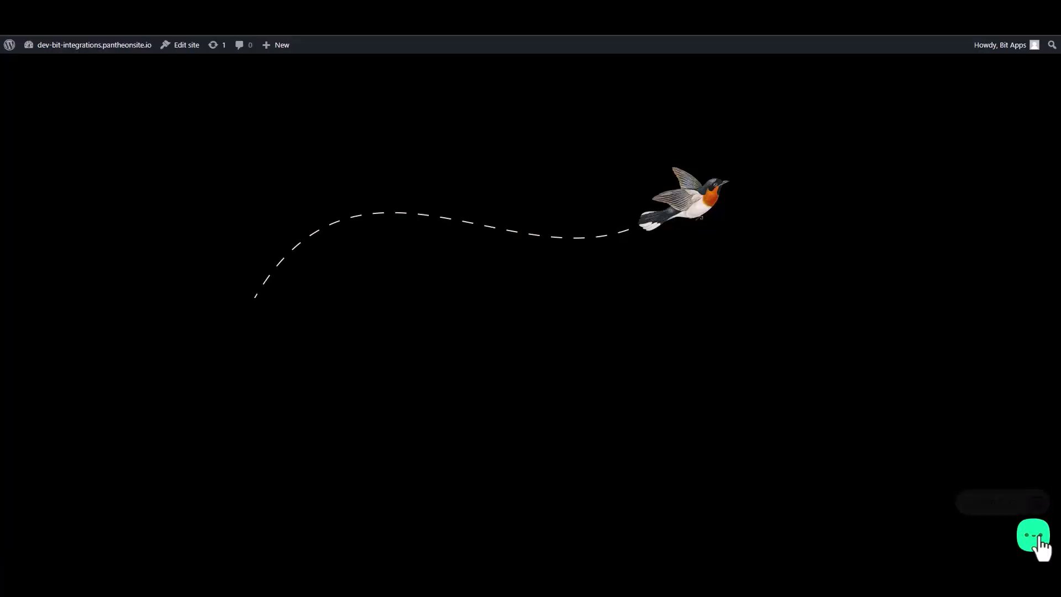
Save the integration, then enter first name Bit and last name Integrations in the Bit Assist custom form
left_click(1034, 536)
left_click(997, 496)
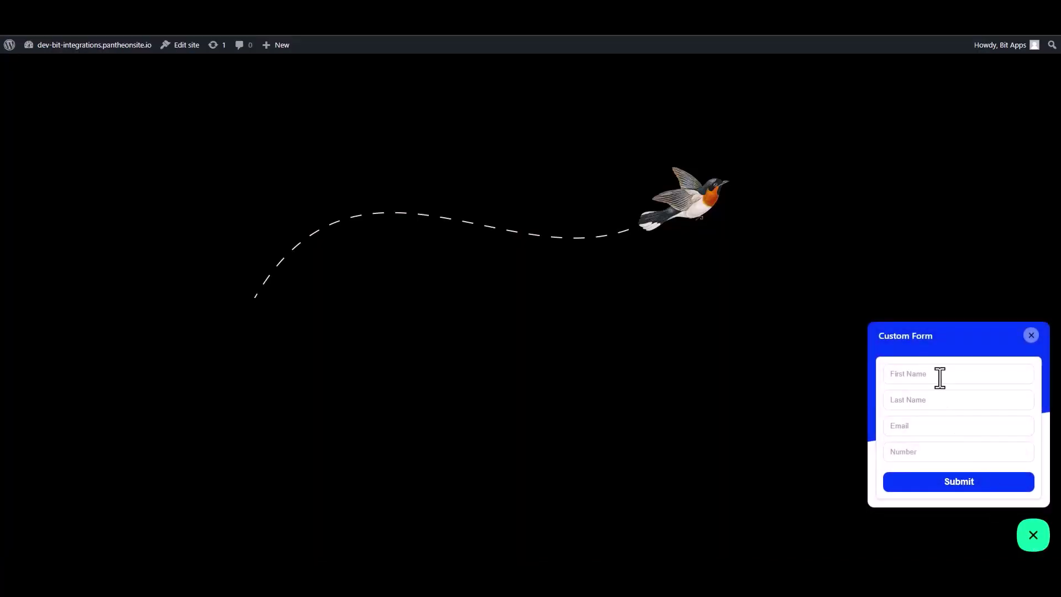
left_click(939, 376)
type("Bit")
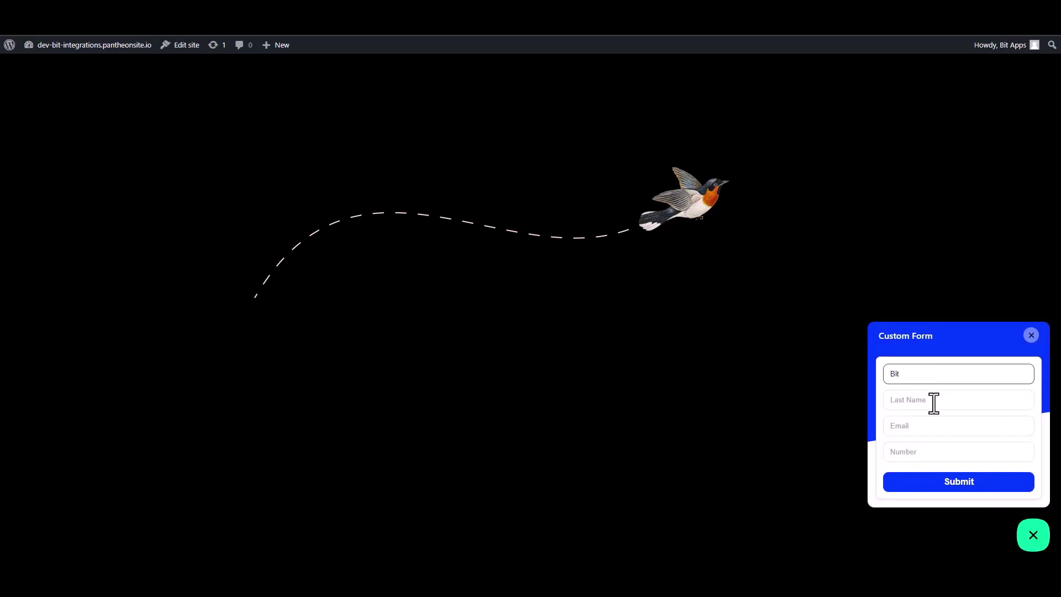
left_click(933, 403)
type("In")
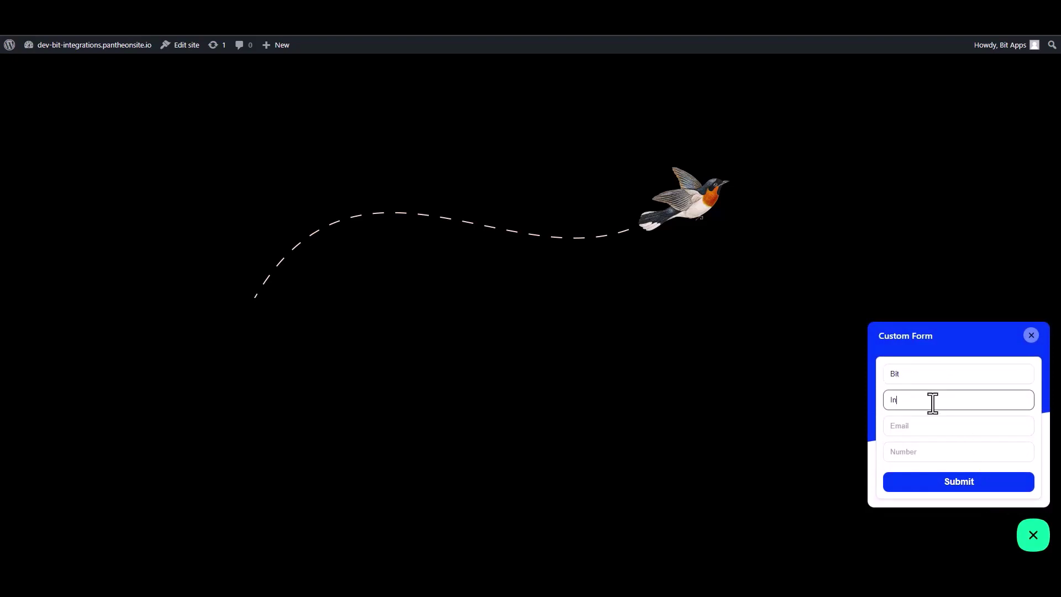
type("teg")
key("BackSpace")
Fill in the e-mail address and phone number, then submit the custom form
left_click(1005, 431)
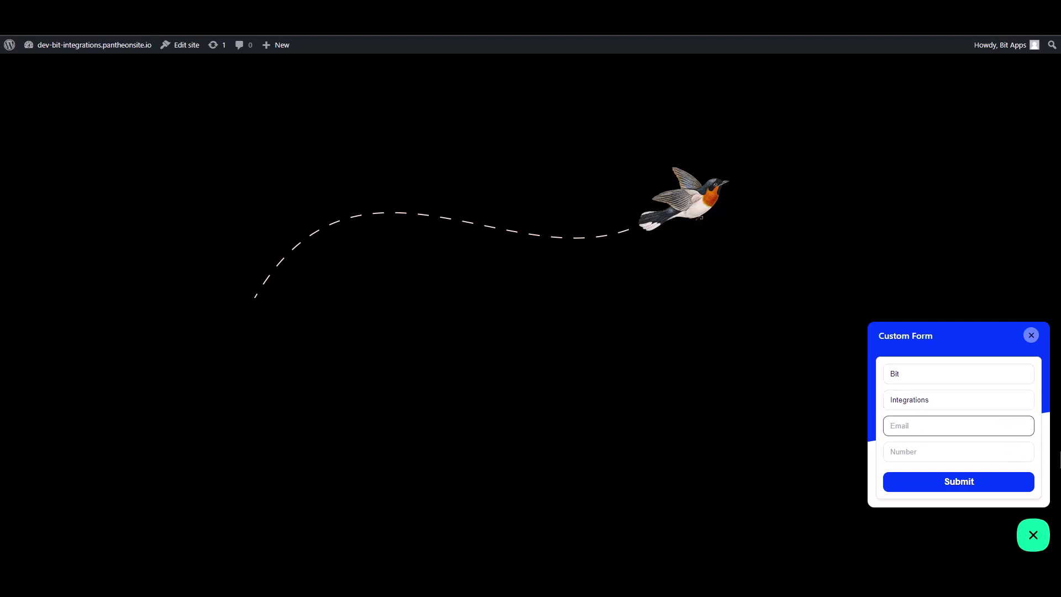
left_click(1028, 452)
type("444555")
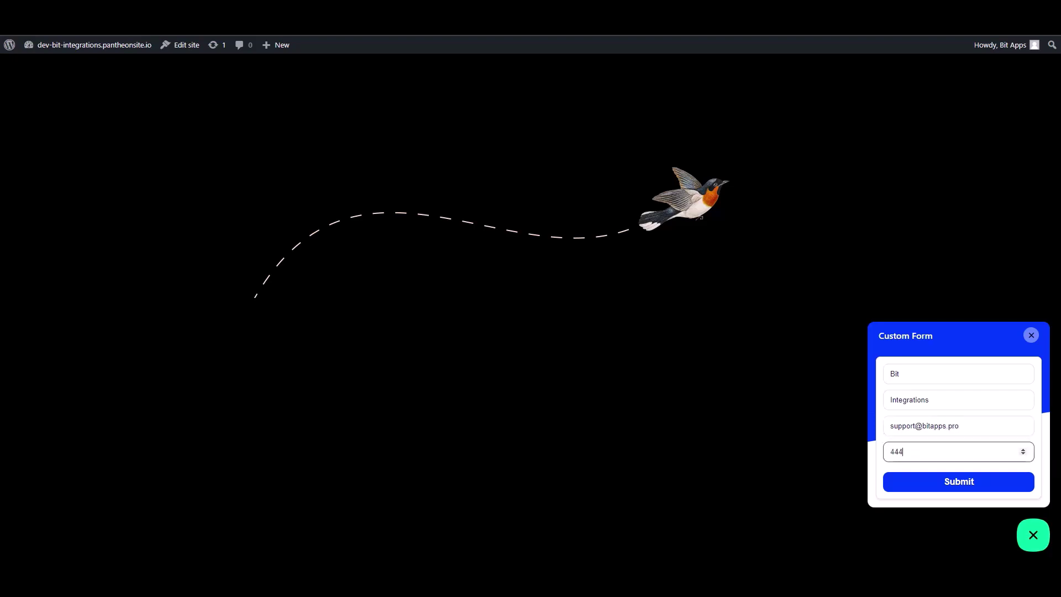
type("666")
left_click(1000, 484)
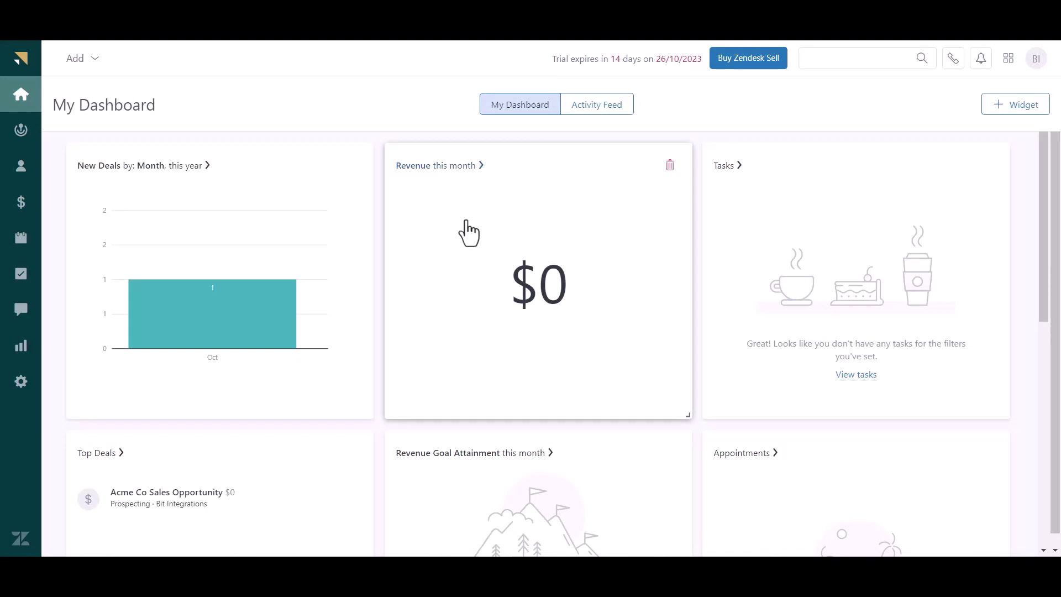
Open the new Bit Integrations record from the Zendesk Sell Contacts list
left_click(21, 171)
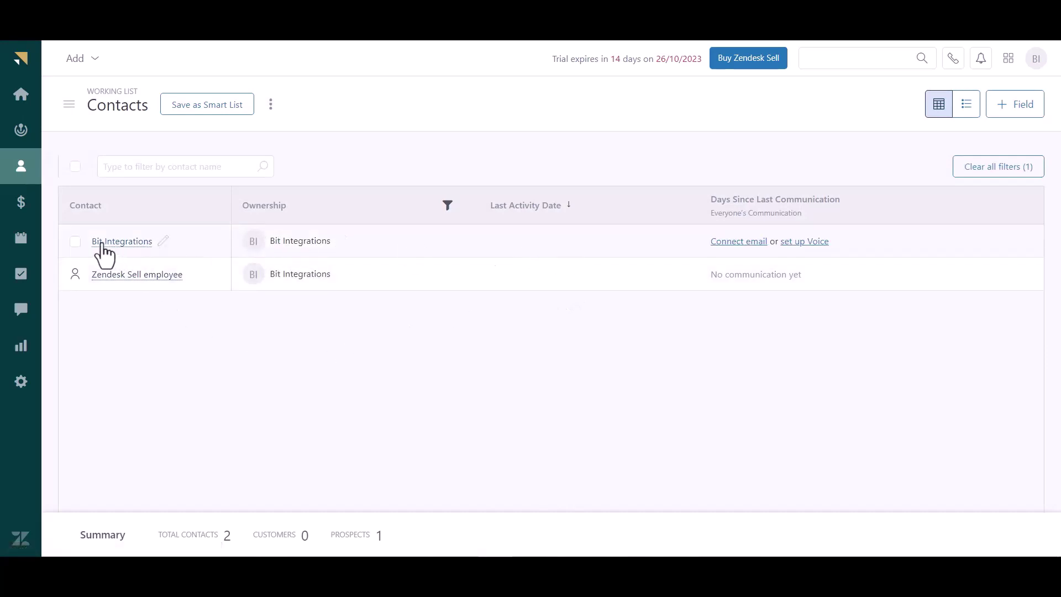
left_click(75, 242)
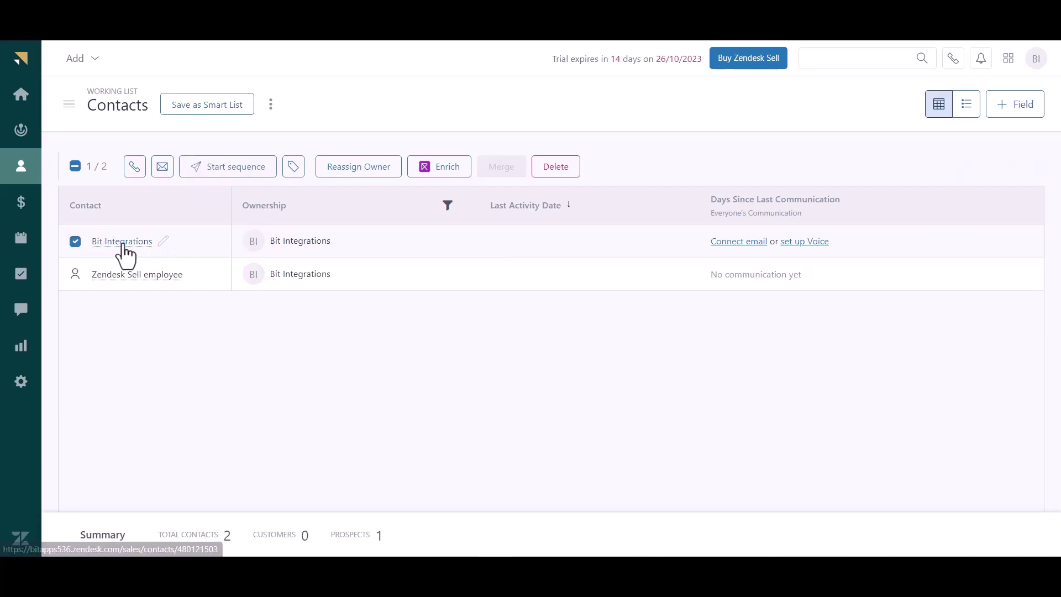
left_click(122, 242)
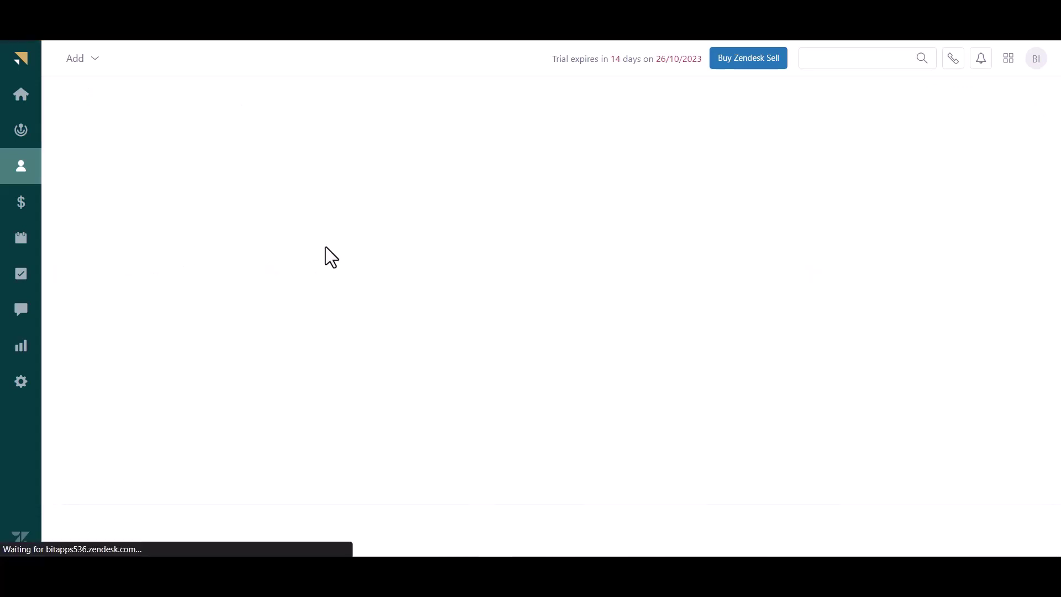